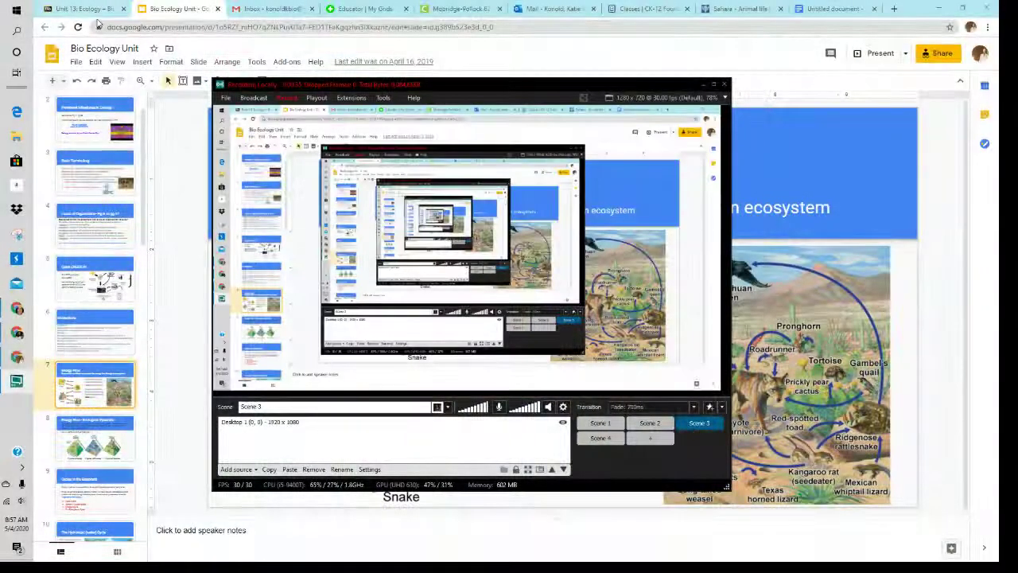
On the Blackboard course, open Content and go to the Unit 13: Ecology folder.
click(100, 9)
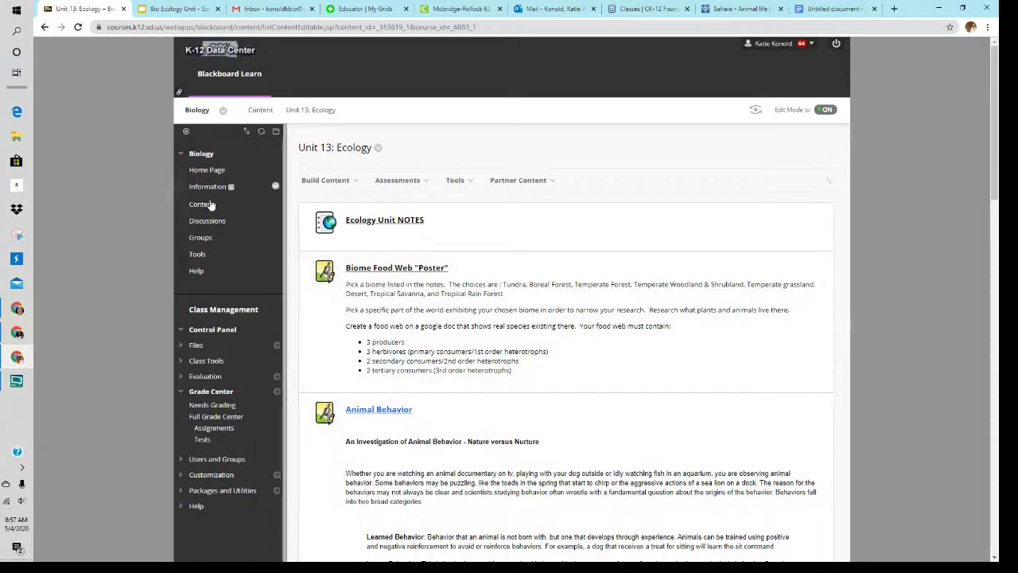
click(204, 205)
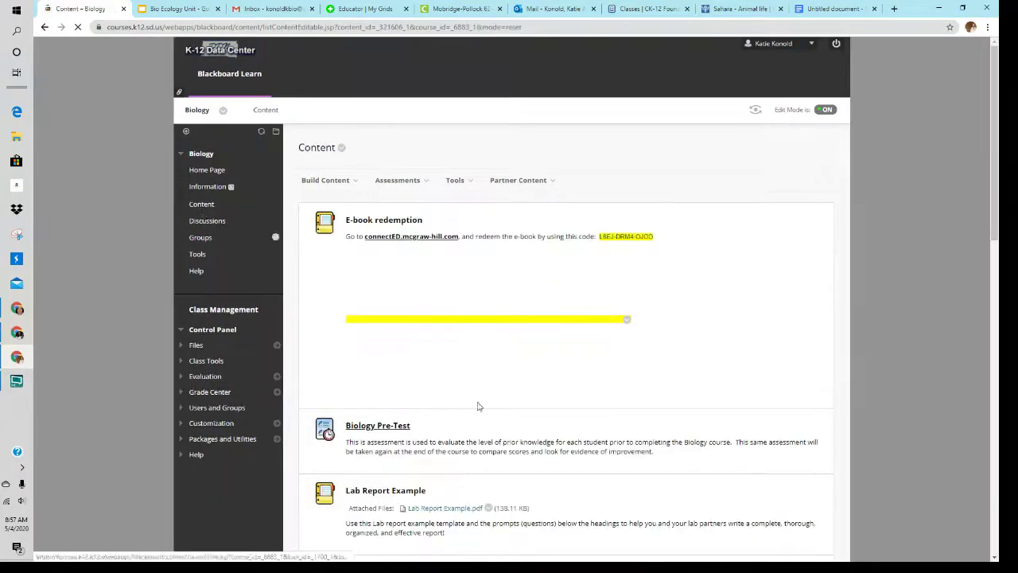
scroll(531, 430, down, 7)
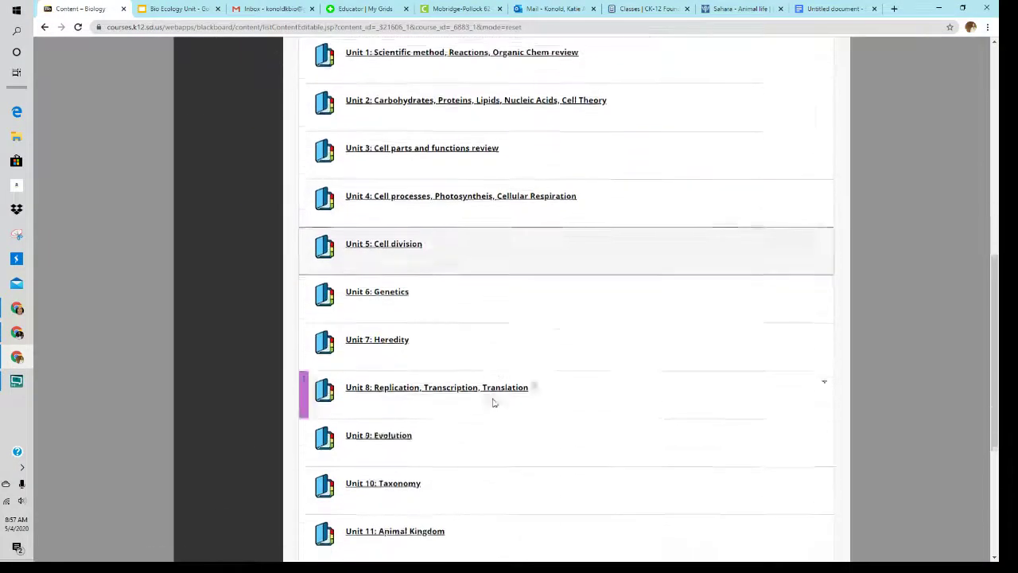
scroll(492, 403, down, 2)
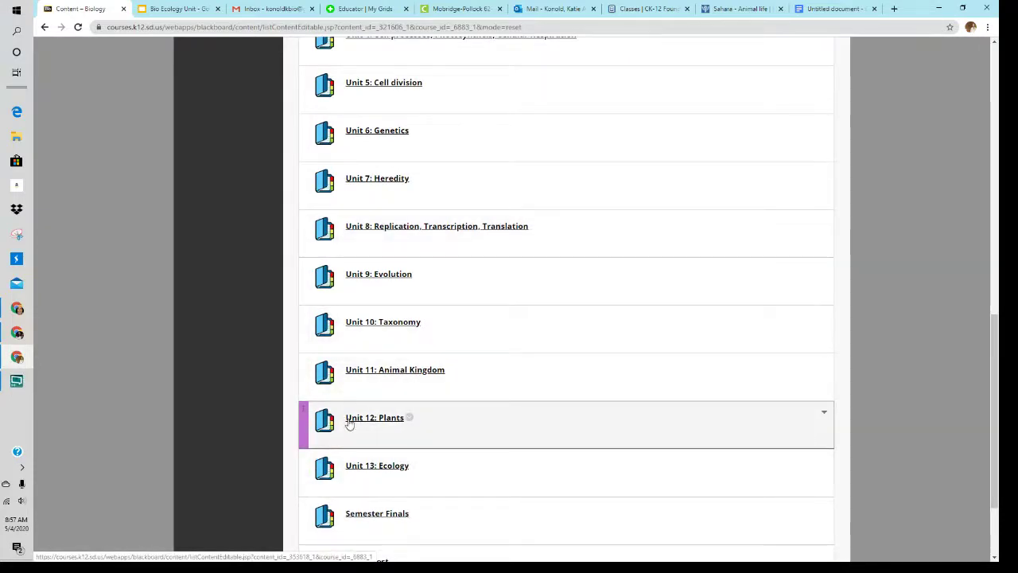
scroll(374, 466, down, 1)
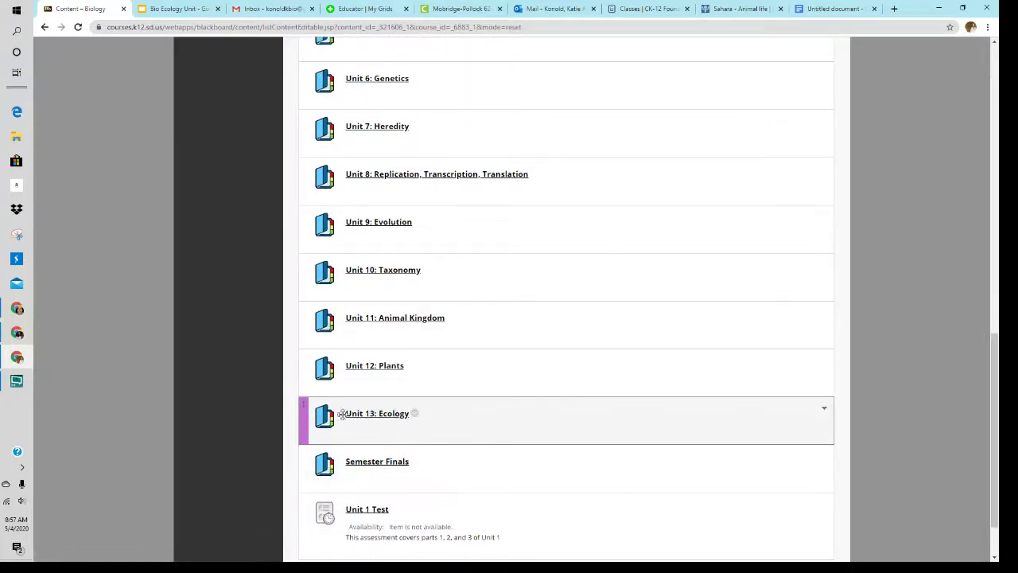
click(377, 415)
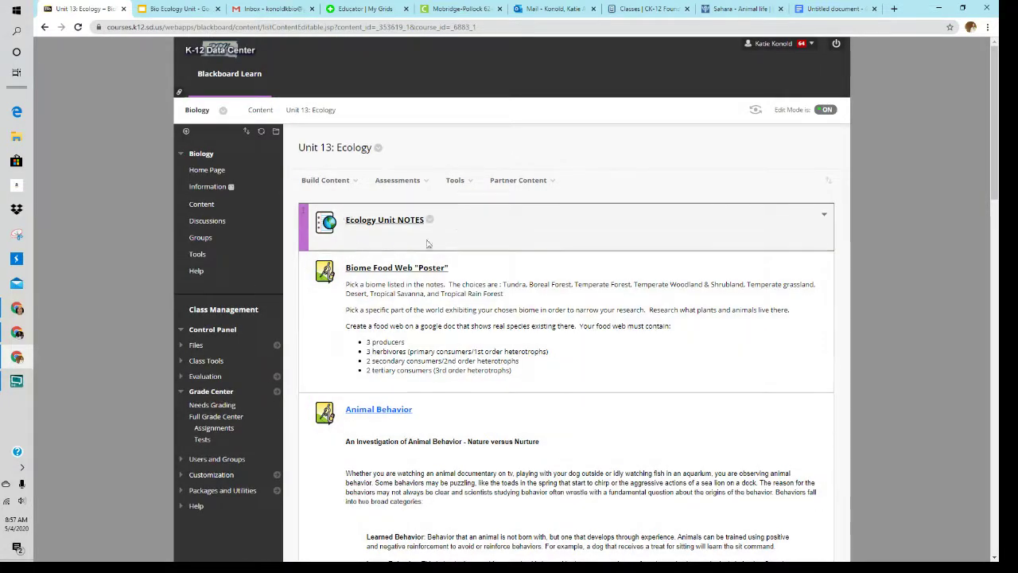
click(325, 180)
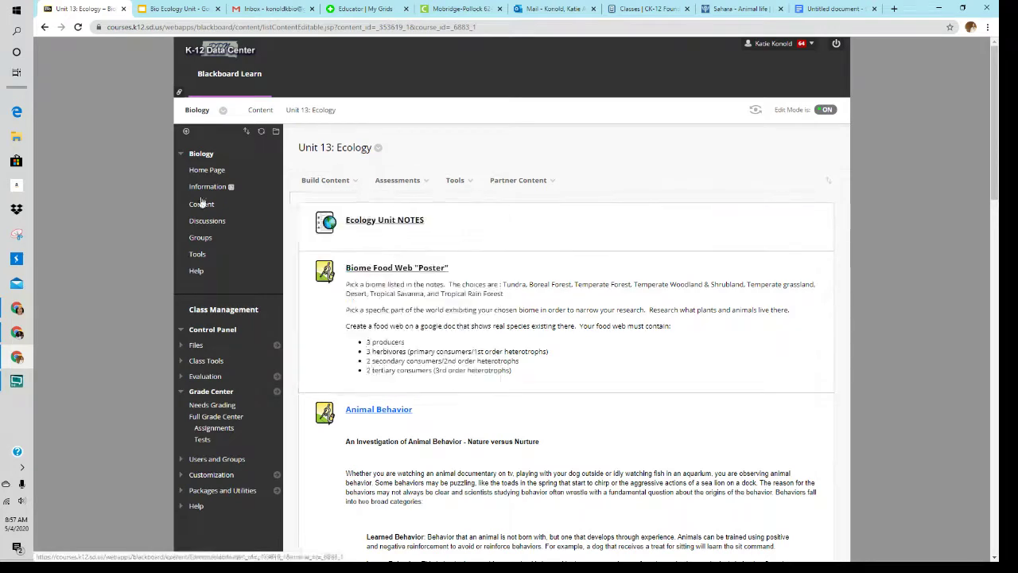
click(165, 6)
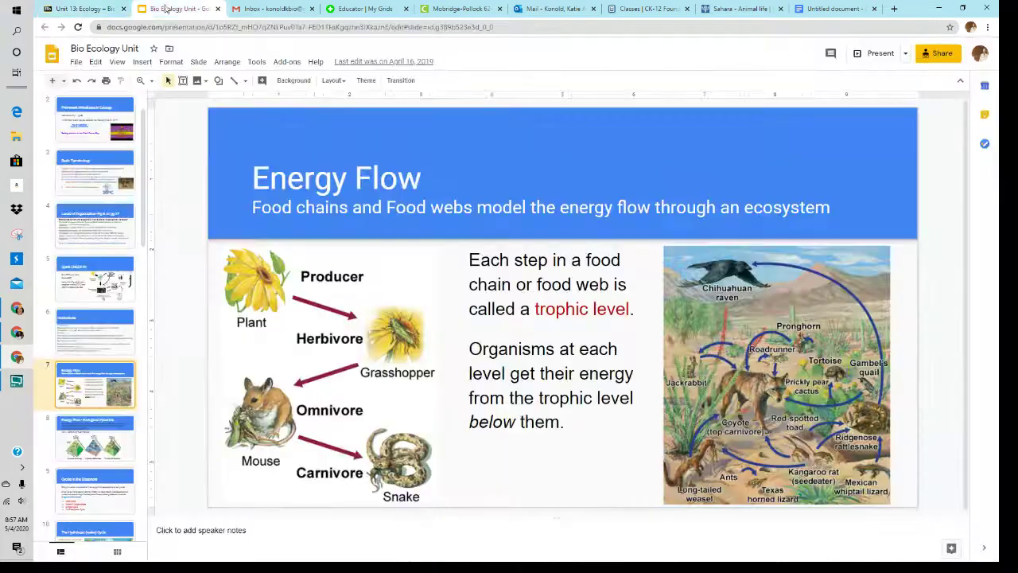
click(115, 137)
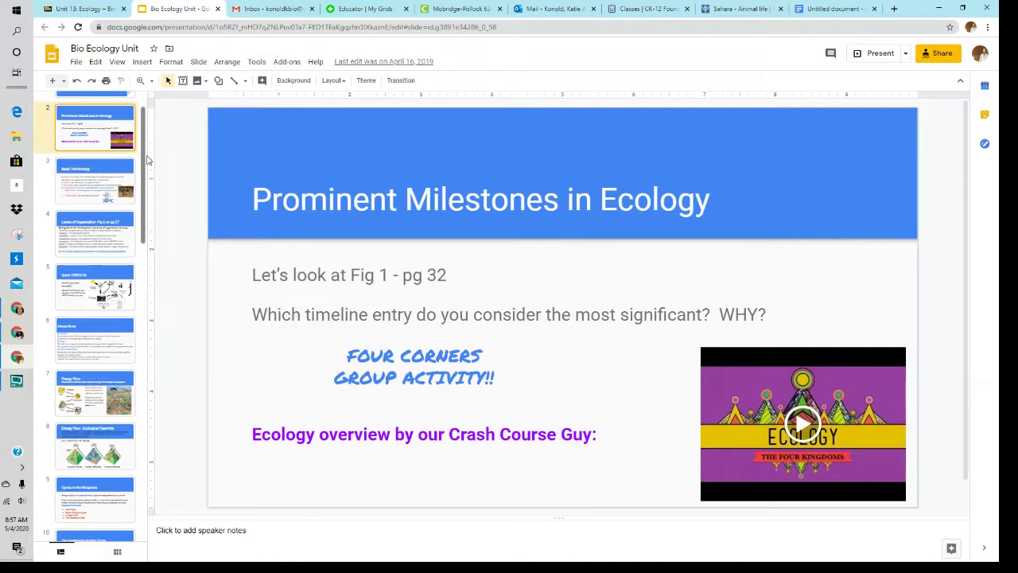
drag(145, 159, 146, 139)
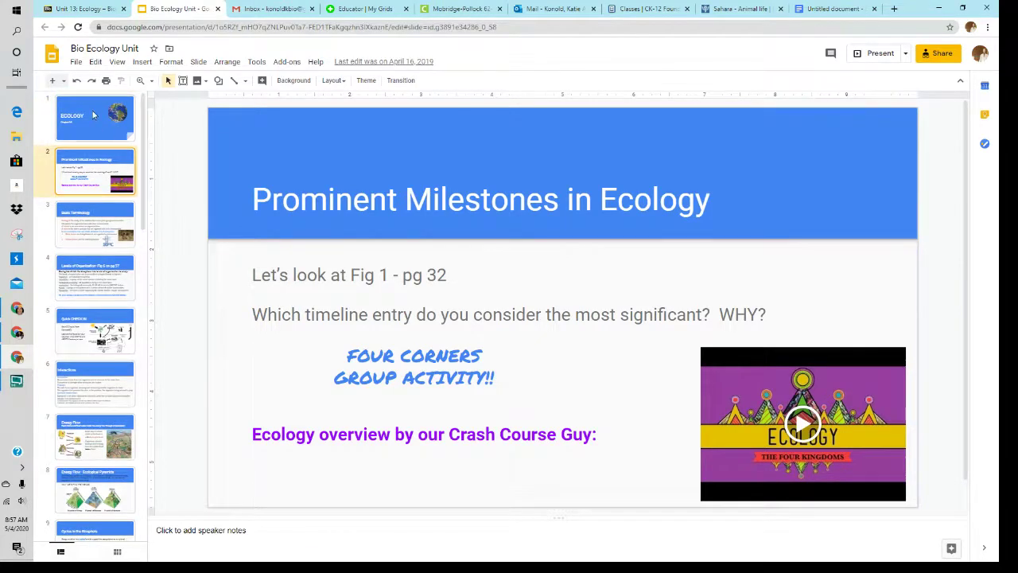
click(92, 115)
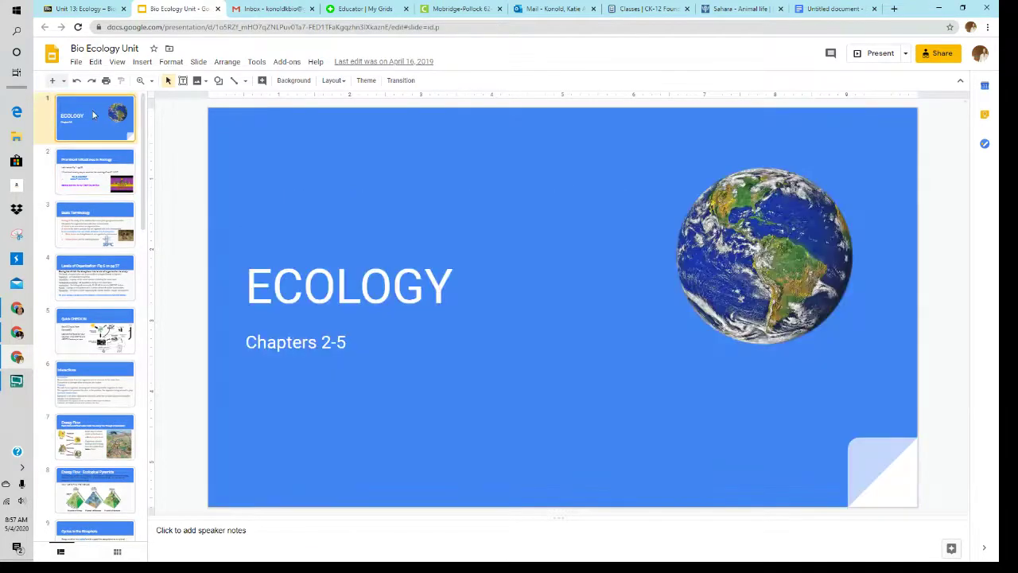
click(80, 183)
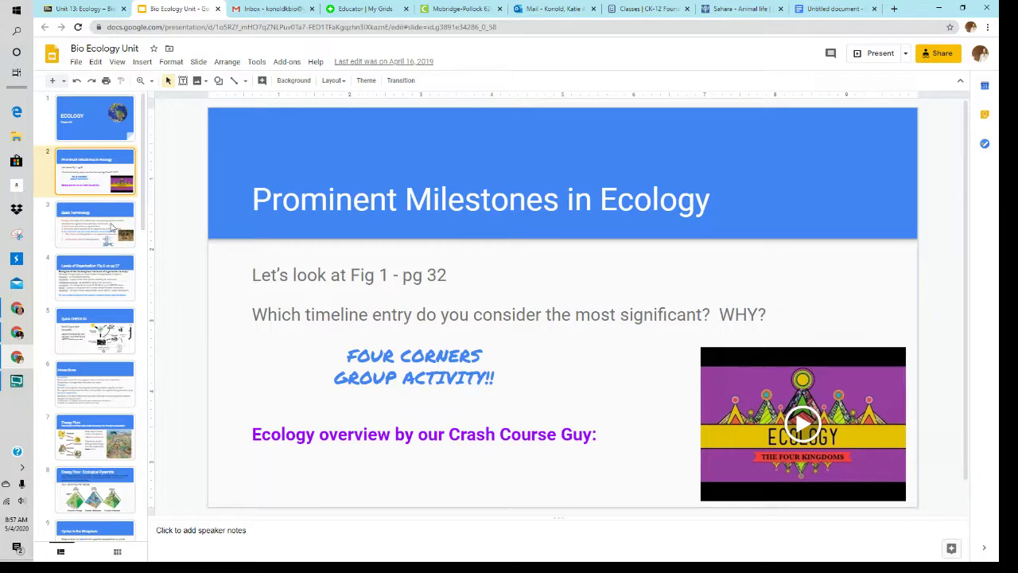
scroll(144, 220, down, 3)
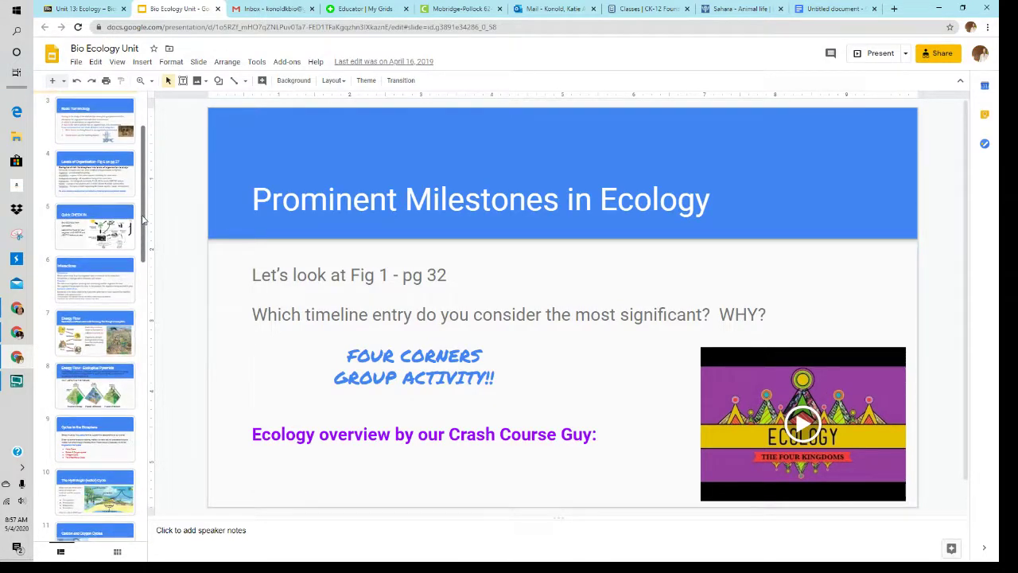
scroll(144, 221, down, 1)
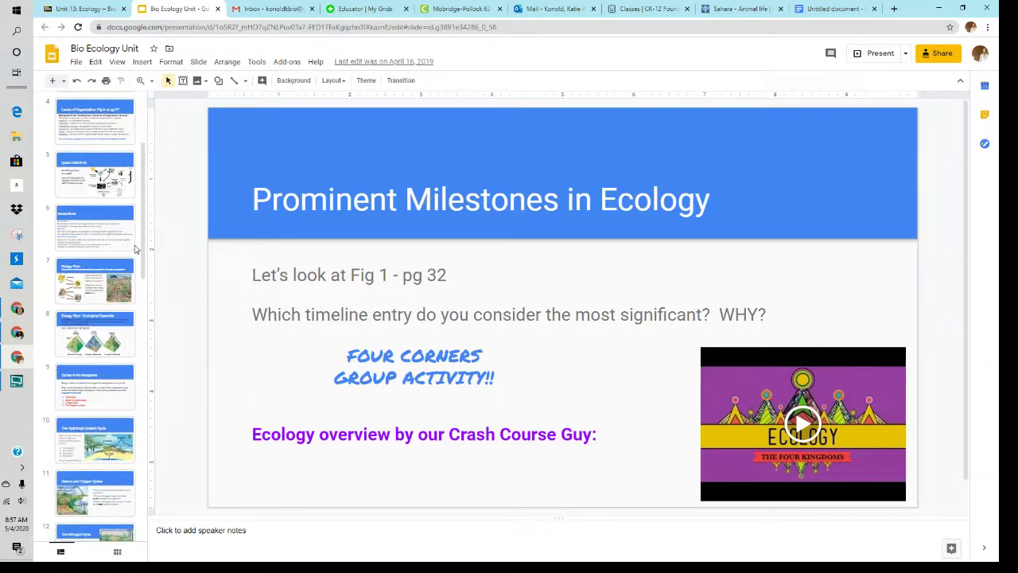
click(95, 12)
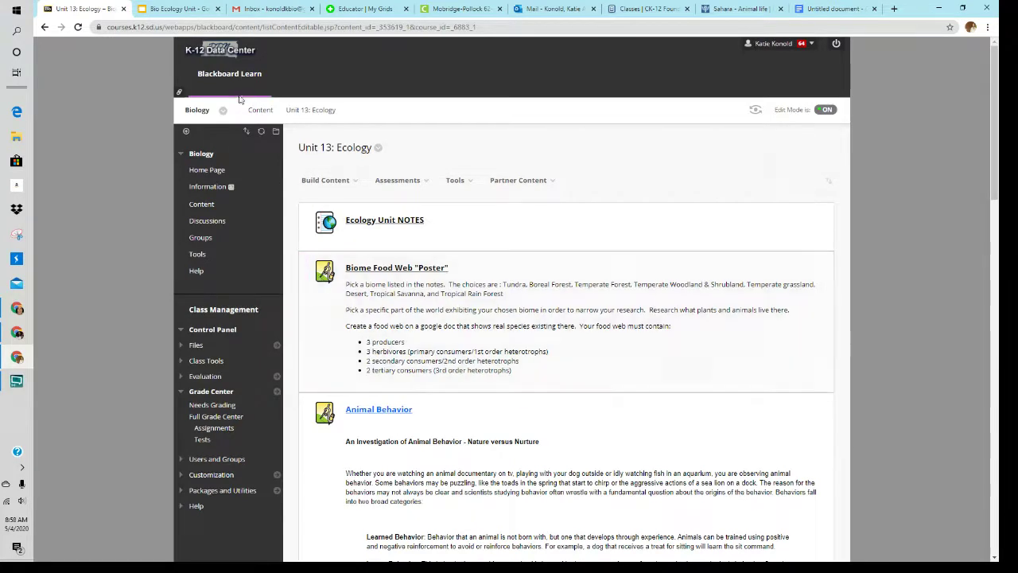
click(172, 8)
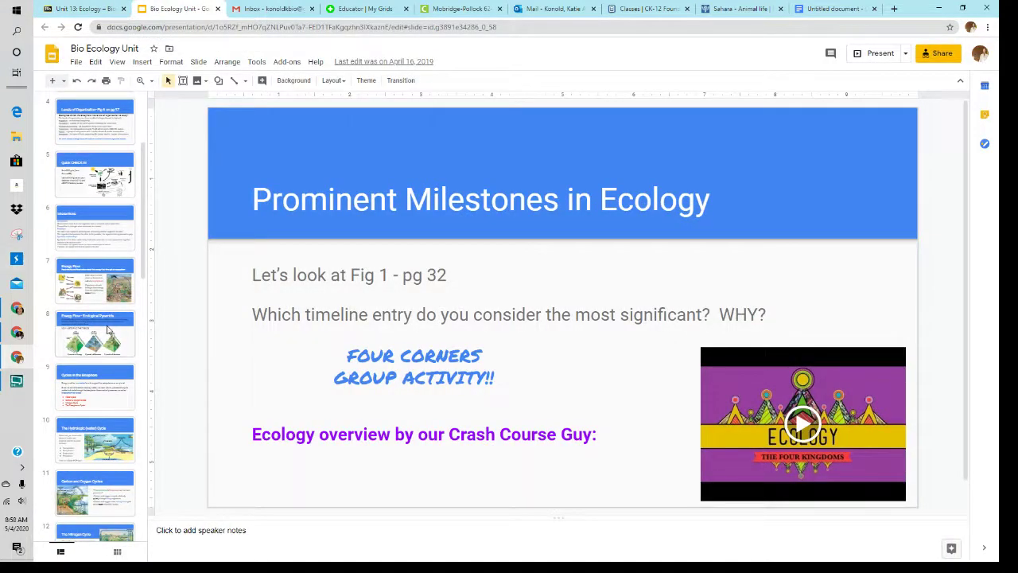
scroll(107, 330, down, 5)
scroll(108, 330, down, 4)
click(97, 247)
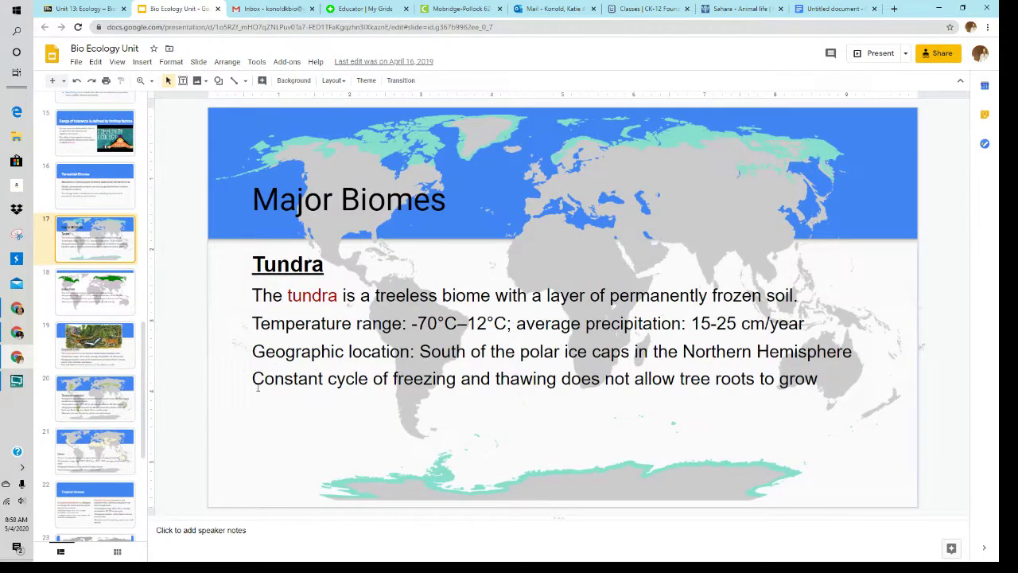
click(87, 9)
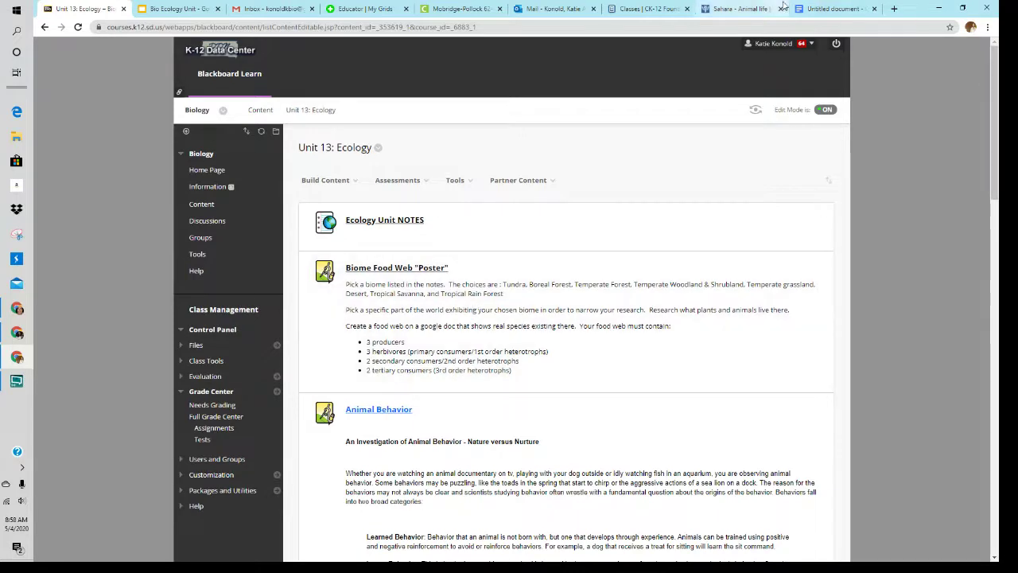
click(819, 9)
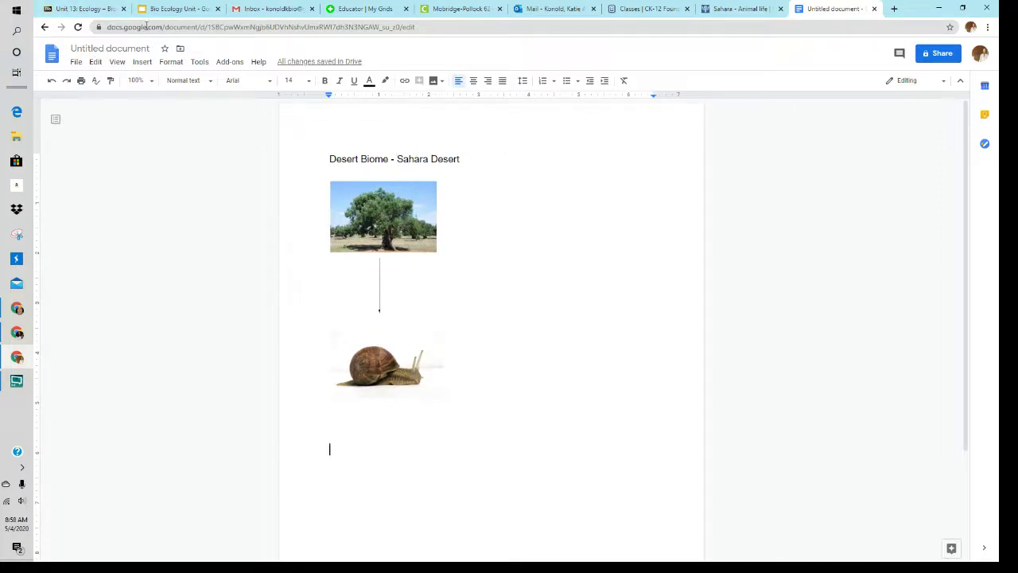
click(96, 9)
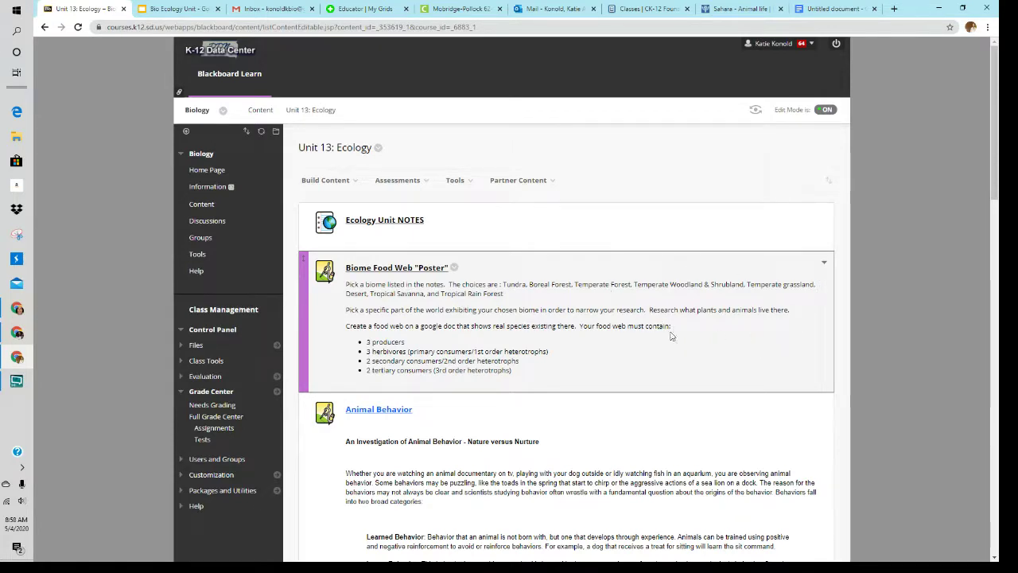
Read the snail and eagle owl passages in Britannica's Sahara Animal life section.
click(735, 8)
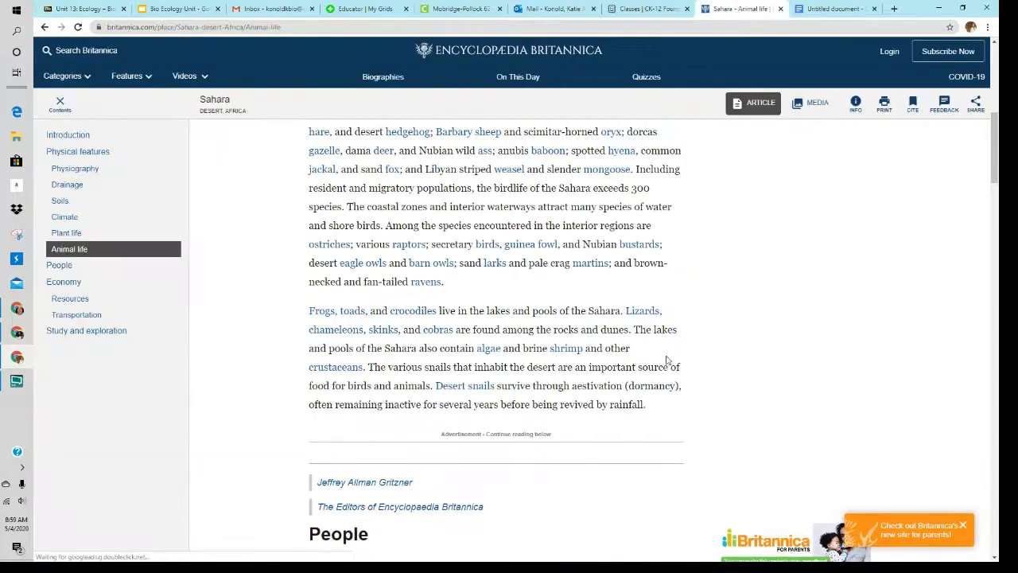
scroll(686, 357, up, 6)
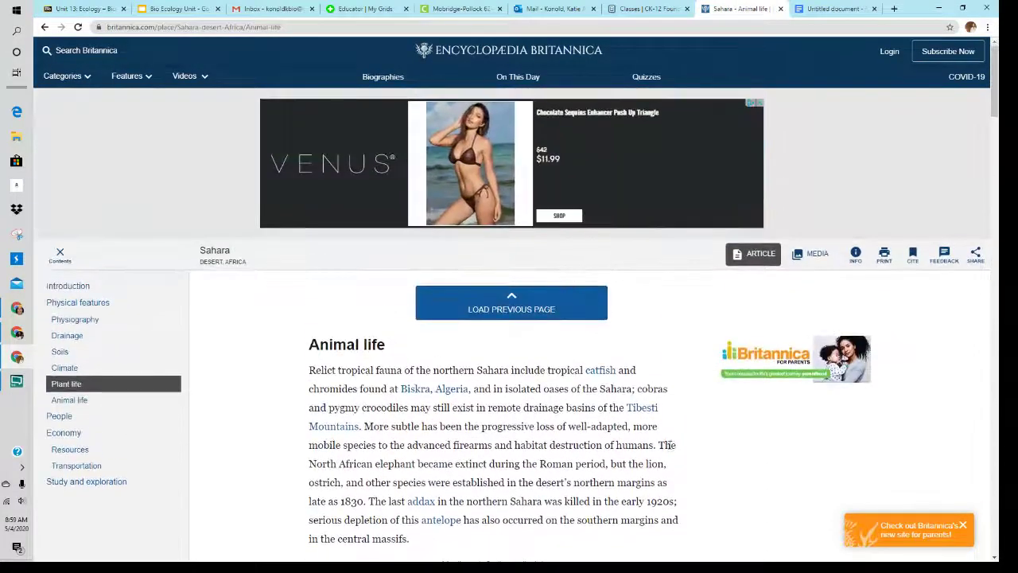
scroll(700, 382, down, 3)
scroll(670, 433, down, 5)
scroll(696, 342, down, 2)
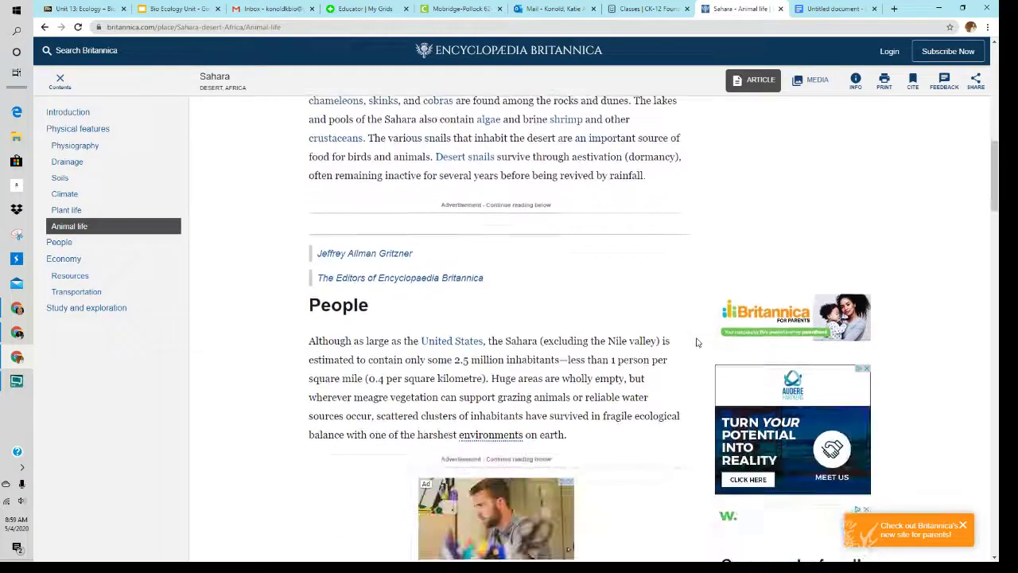
scroll(675, 405, up, 10)
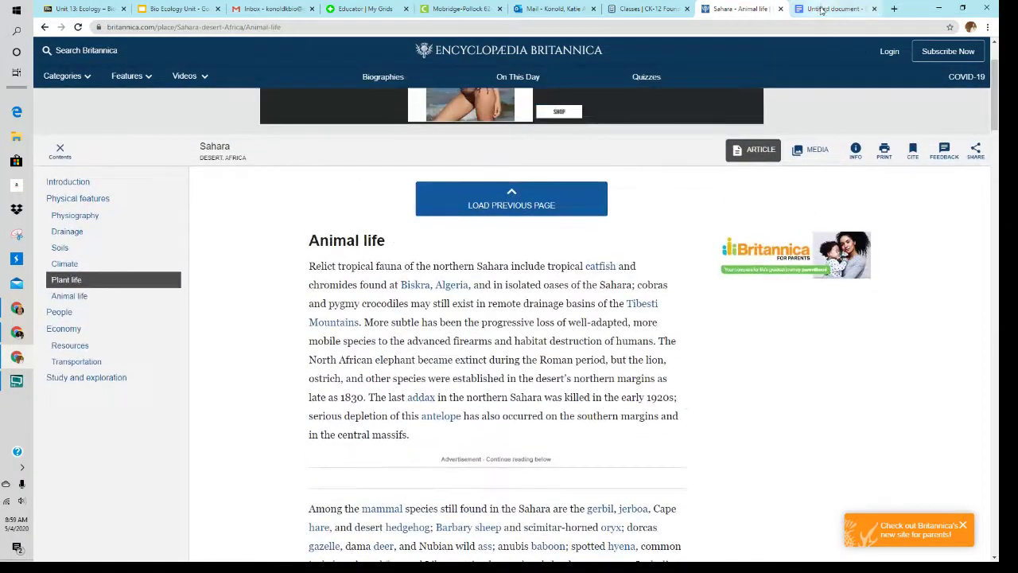
Compare the food web document with the article once more, ending in the document.
click(827, 9)
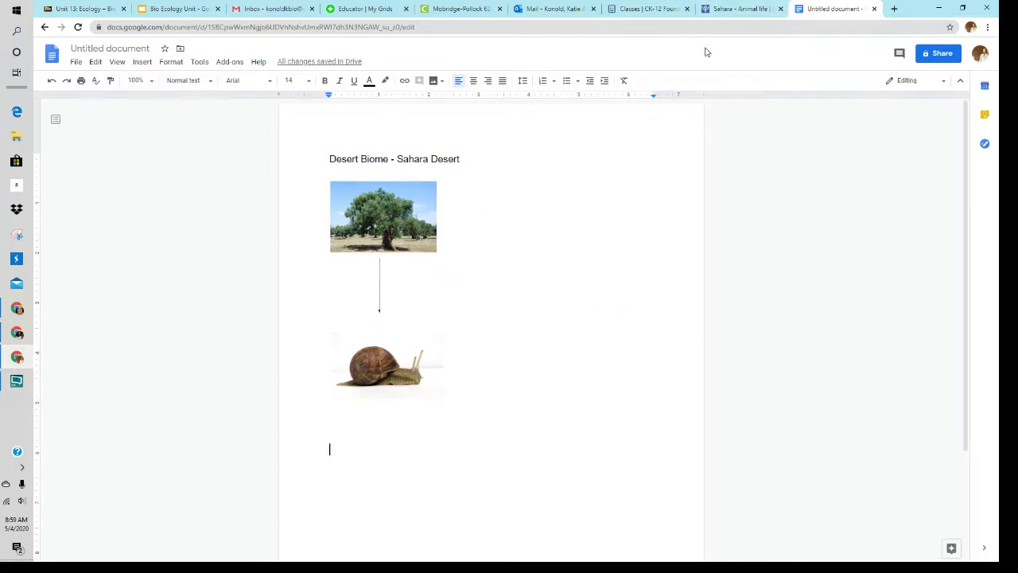
click(730, 9)
scroll(461, 350, down, 4)
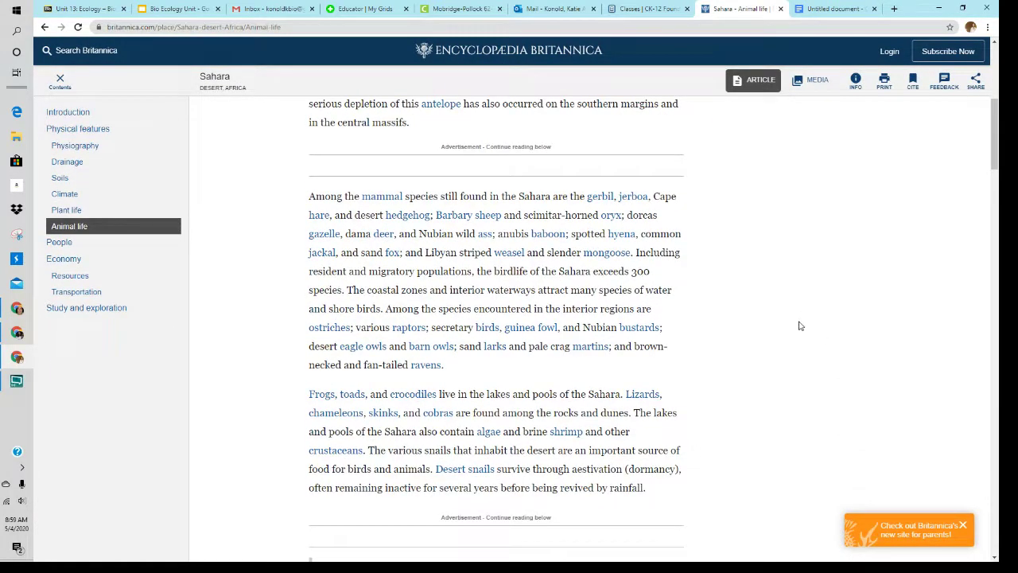
click(836, 10)
Place the cursor below the snail picture, then review the assignment on the Unit 13: Ecology page.
click(313, 453)
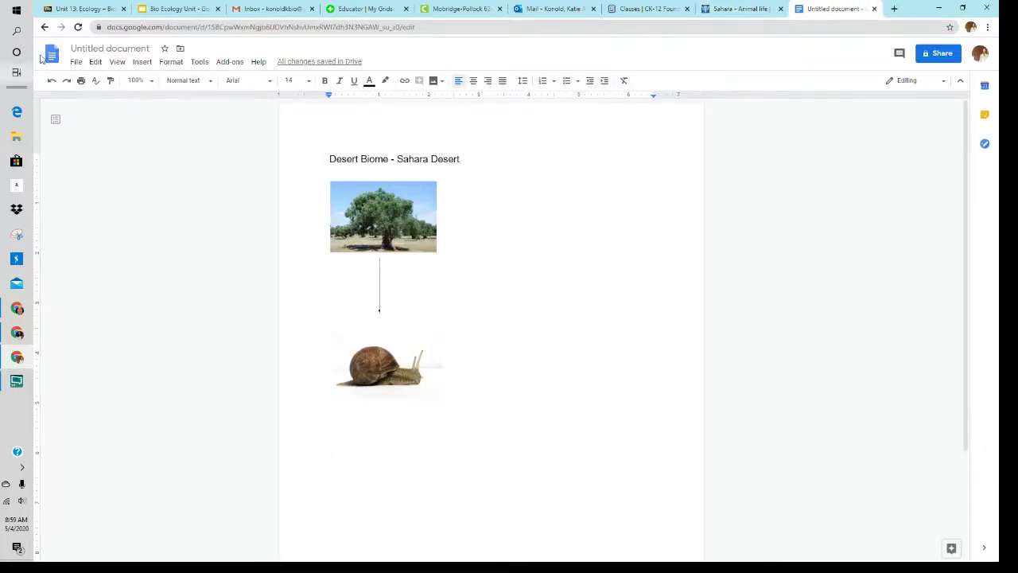
click(92, 8)
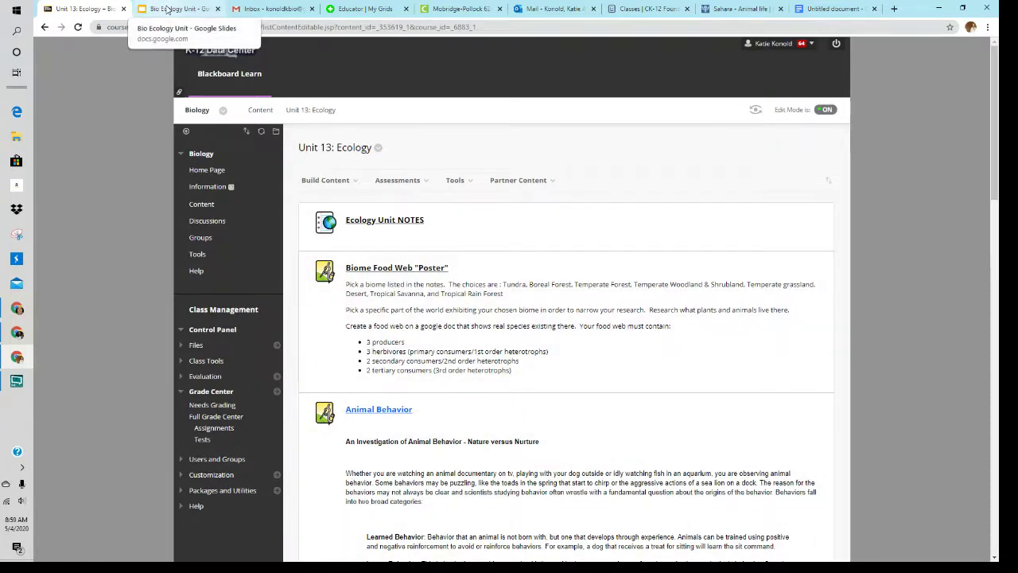
Show slide 7, Energy Flow, in the Bio Ecology Unit deck.
click(167, 9)
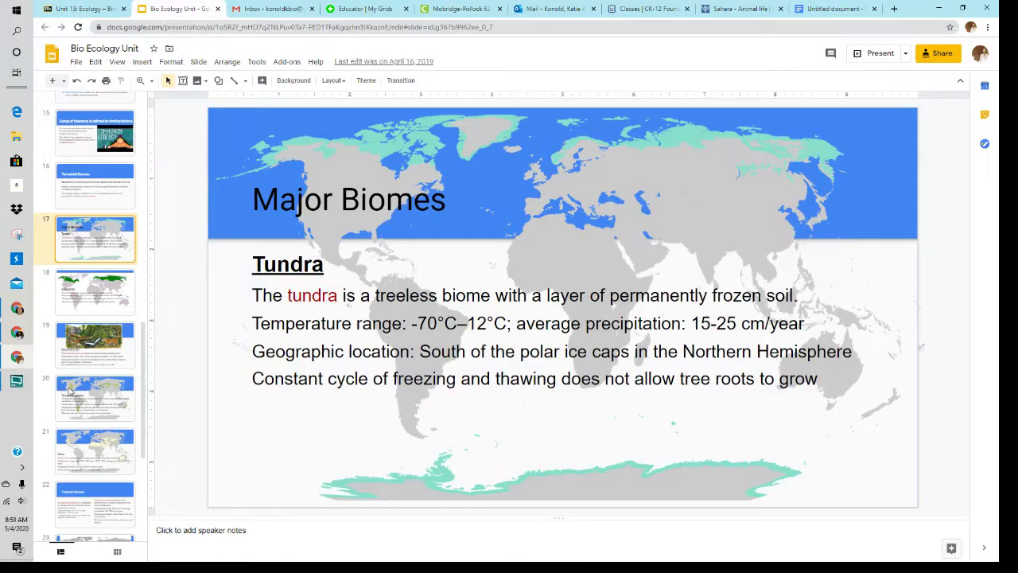
scroll(71, 387, up, 5)
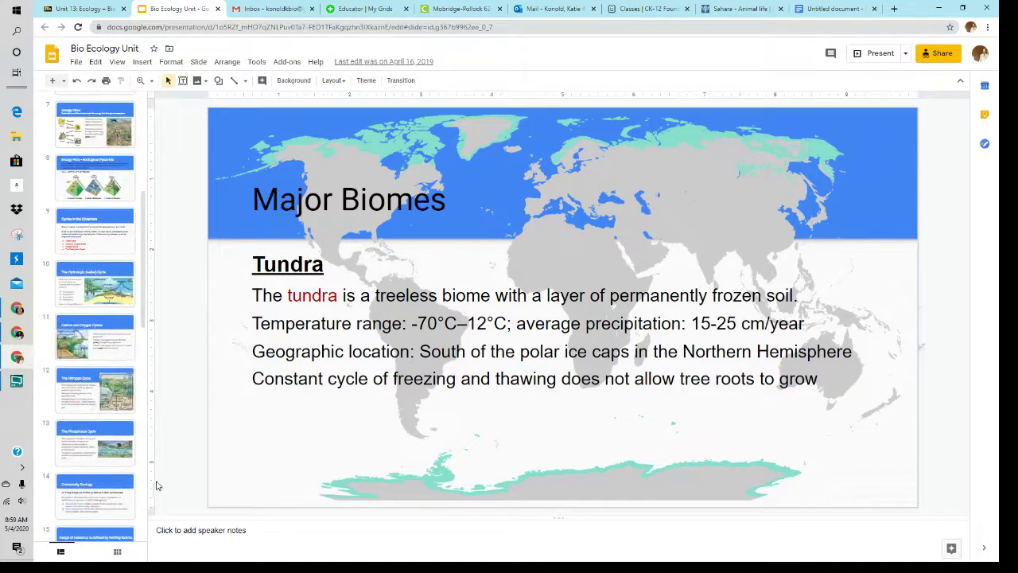
scroll(108, 365, up, 3)
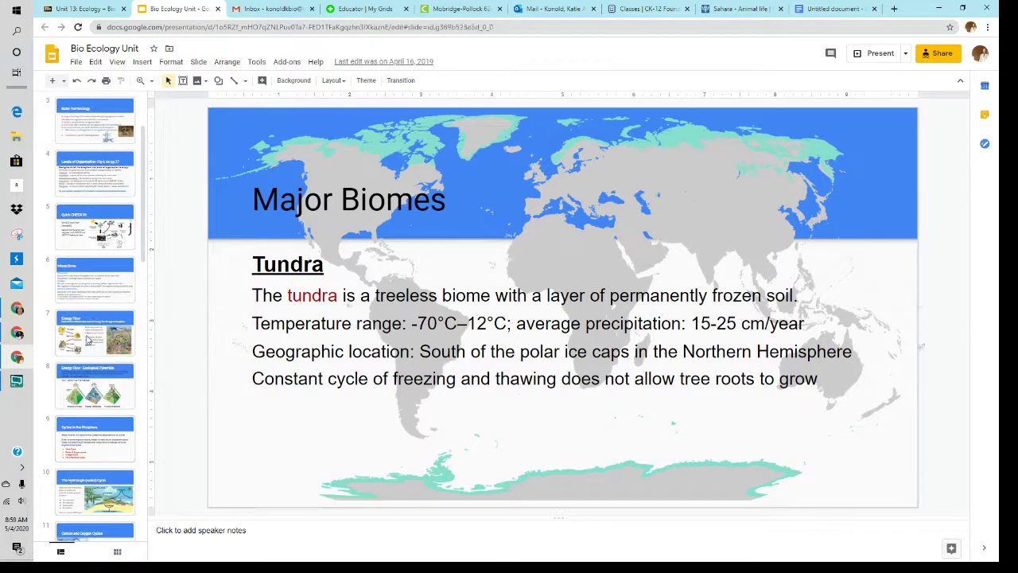
click(87, 340)
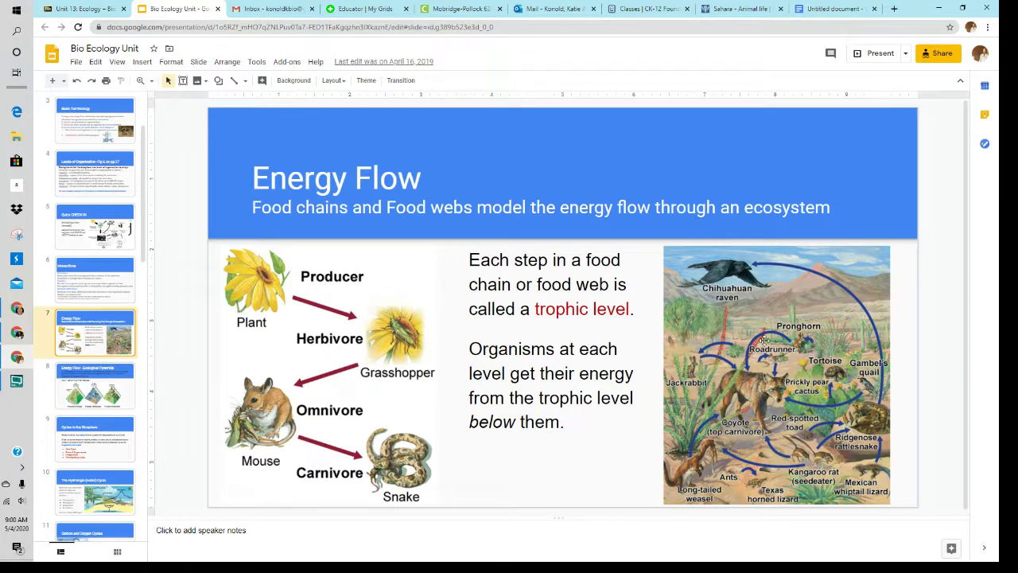
Check the food web document and the slides, then open the Sahara Animal life article.
click(832, 11)
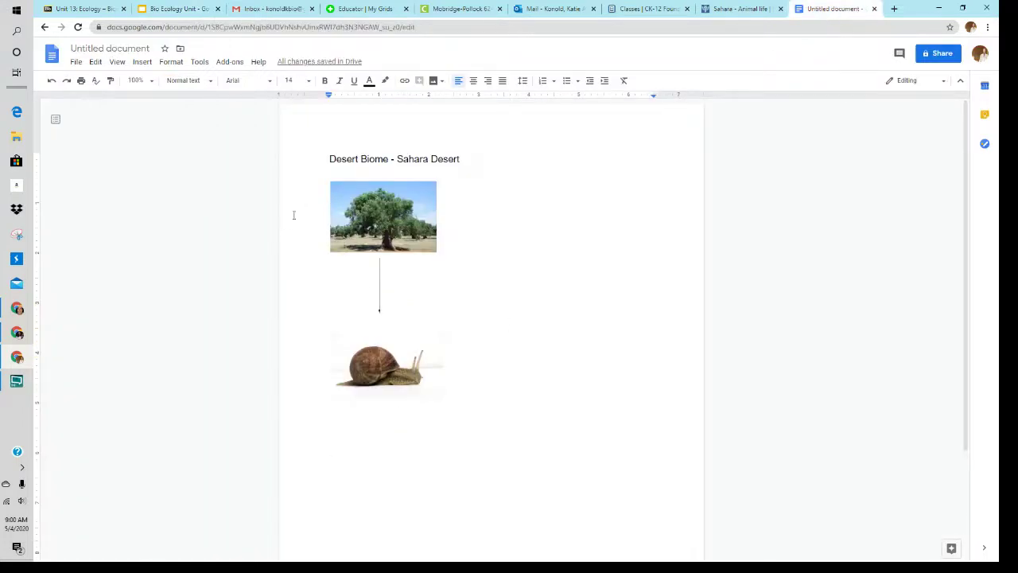
click(176, 11)
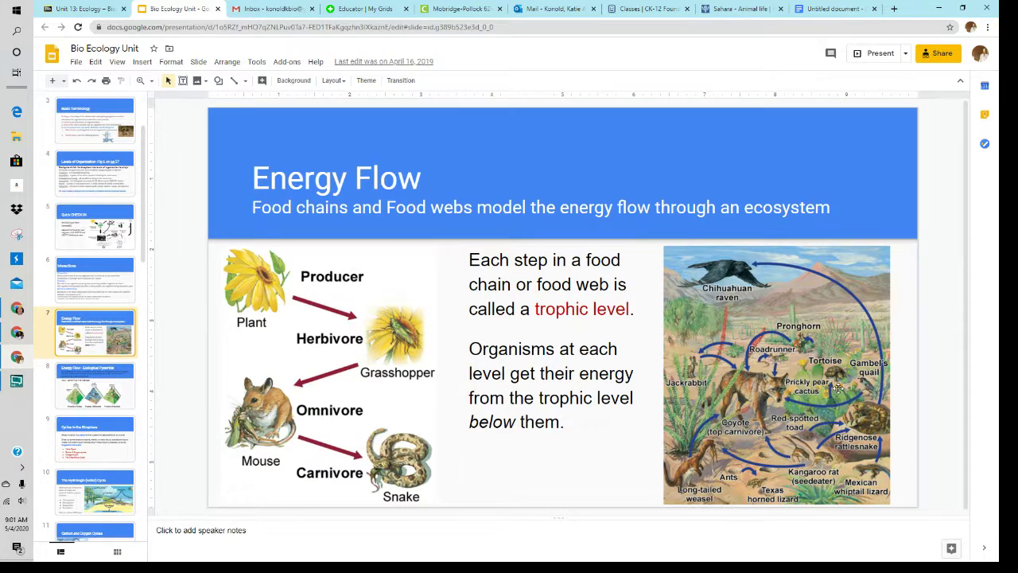
click(753, 8)
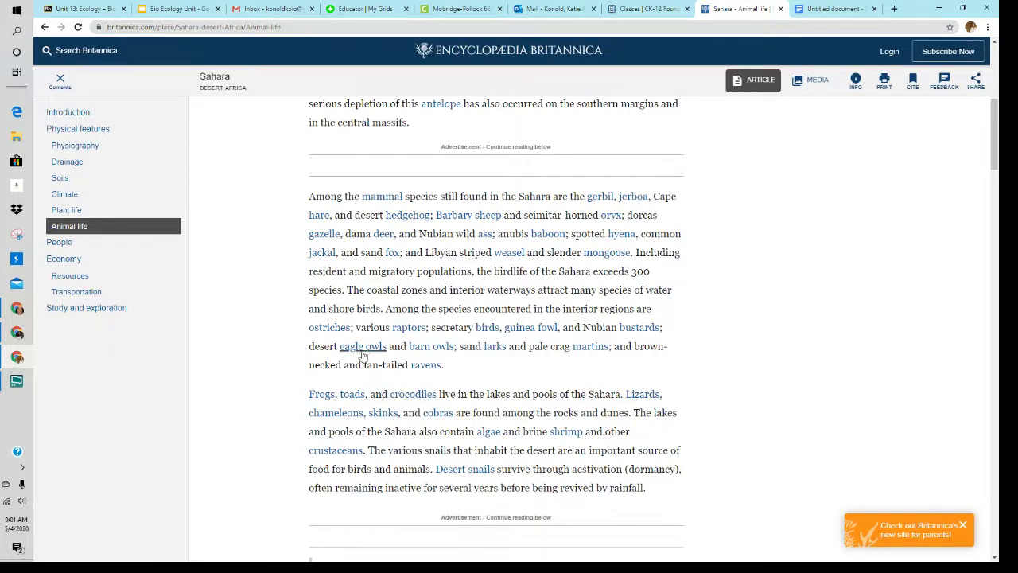
Insert the first web image result for 'desert eagle owl' below the snail.
click(825, 14)
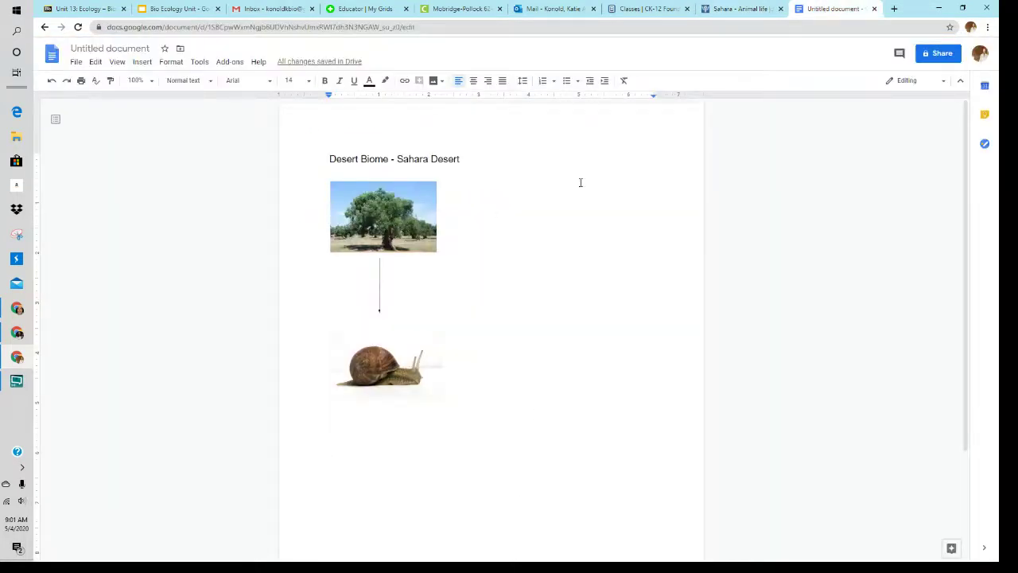
click(141, 61)
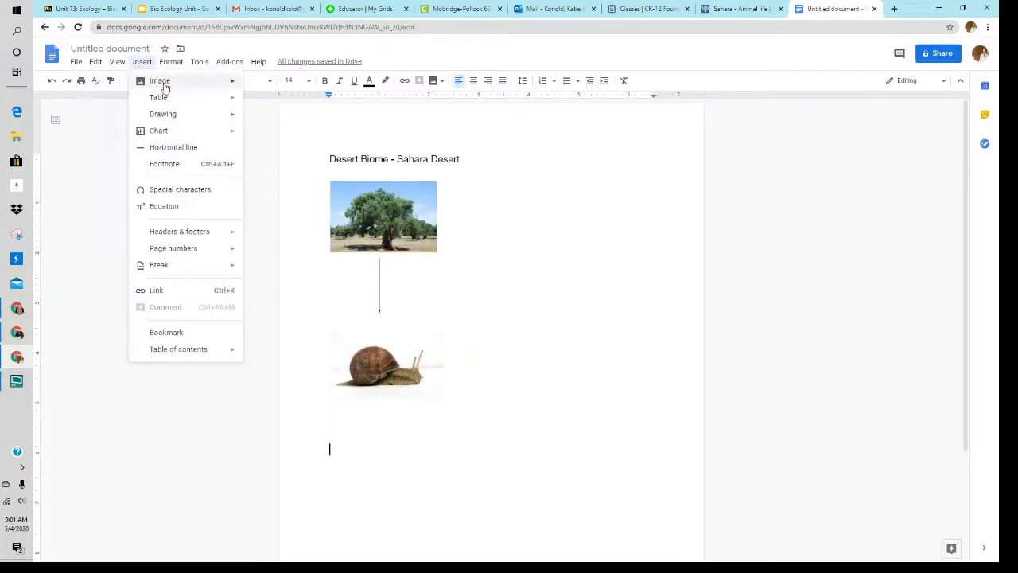
mouse_move(177, 86)
click(270, 101)
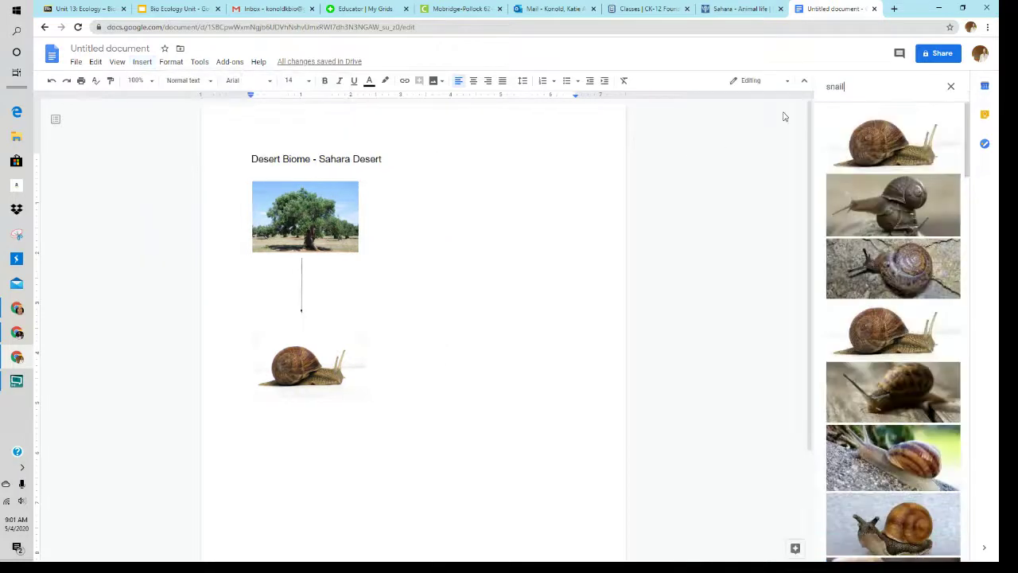
drag(863, 86, 813, 89)
text(desert eagle owl)
key(Return)
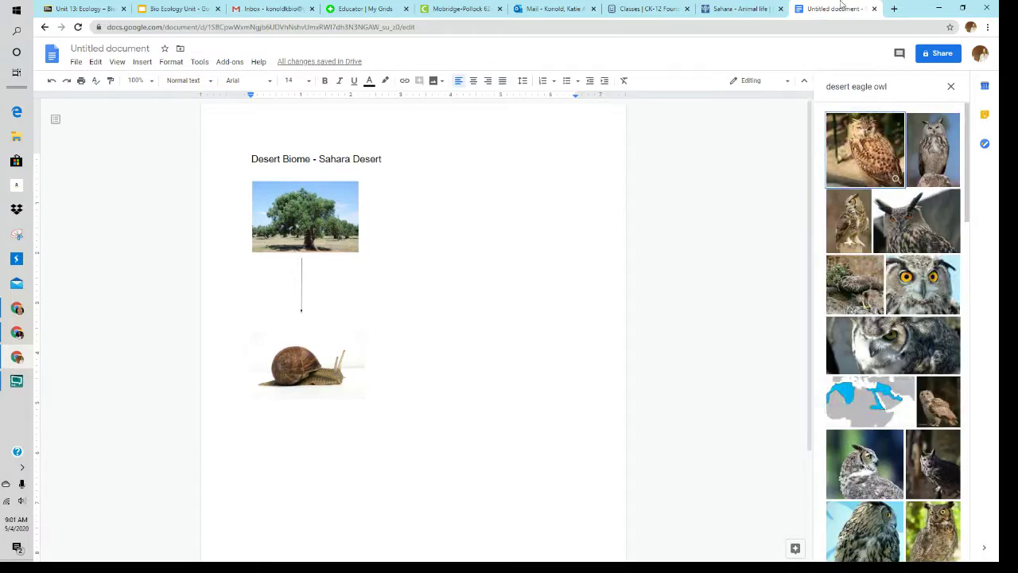
click(865, 169)
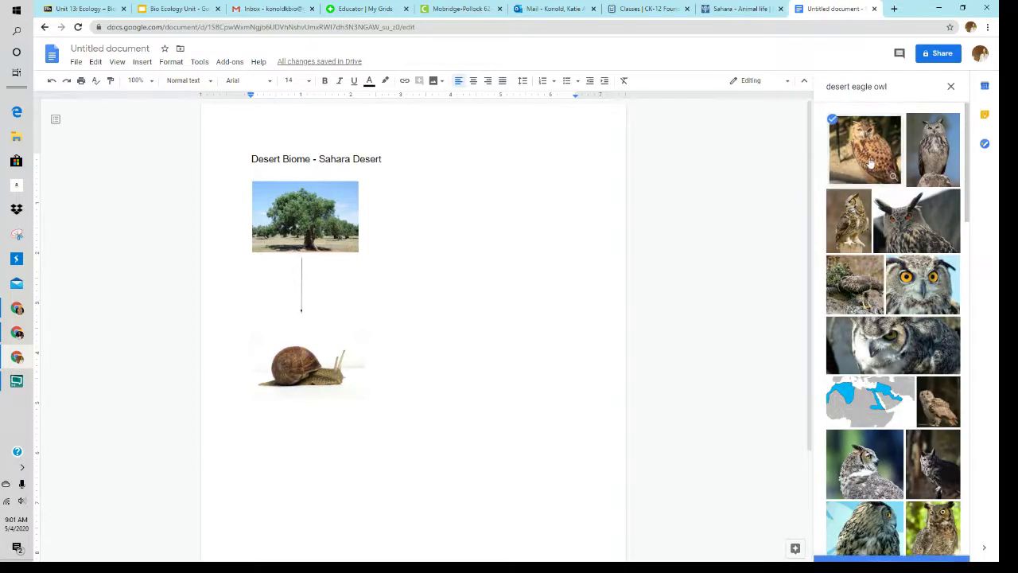
click(943, 551)
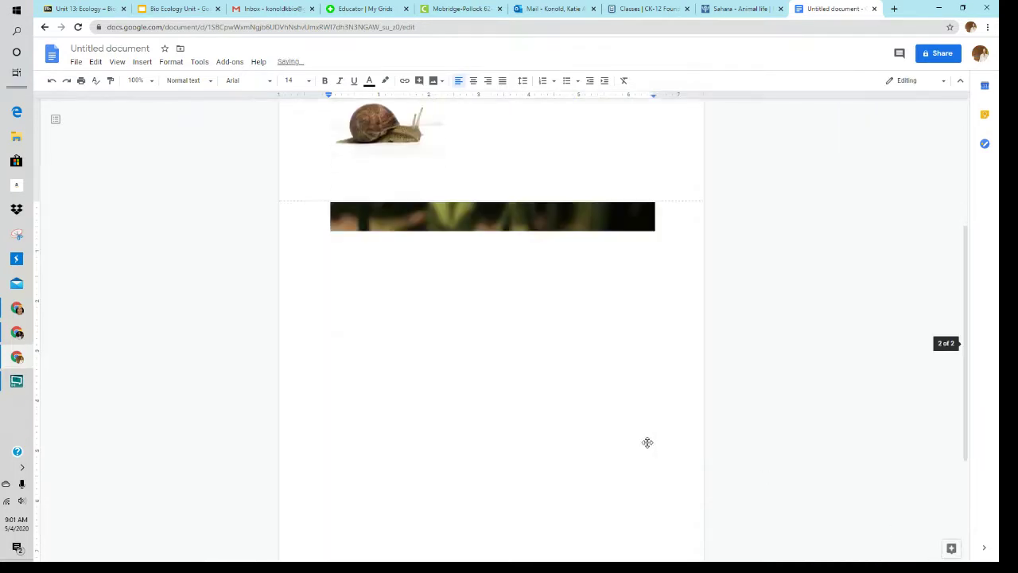
Shrink the owl photo to roughly the size of the snail picture.
scroll(647, 442, down, 2)
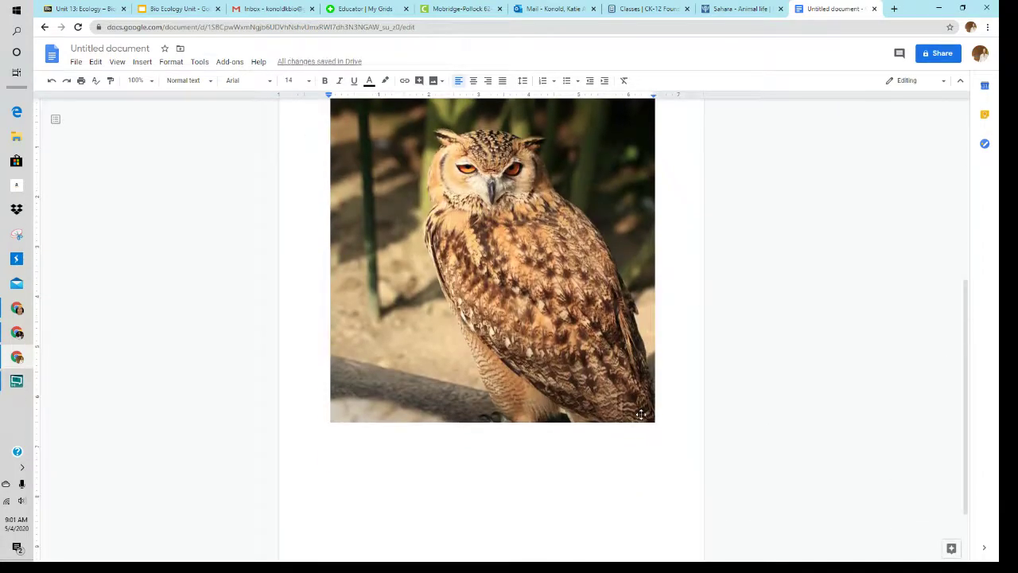
click(640, 413)
drag(654, 454, 444, 243)
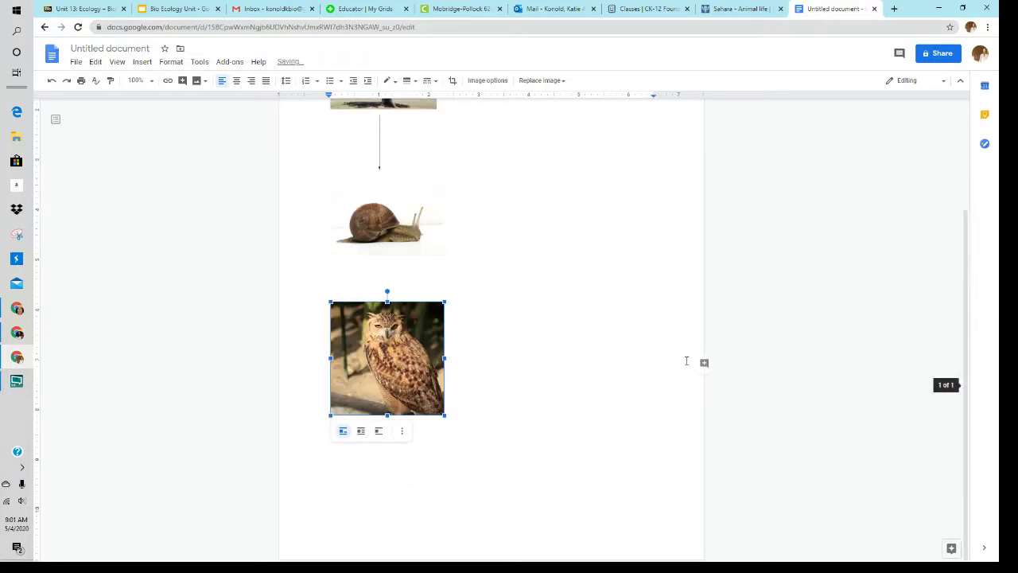
Insert a new drawing with a vertical downward arrow between the snail and owl.
click(543, 447)
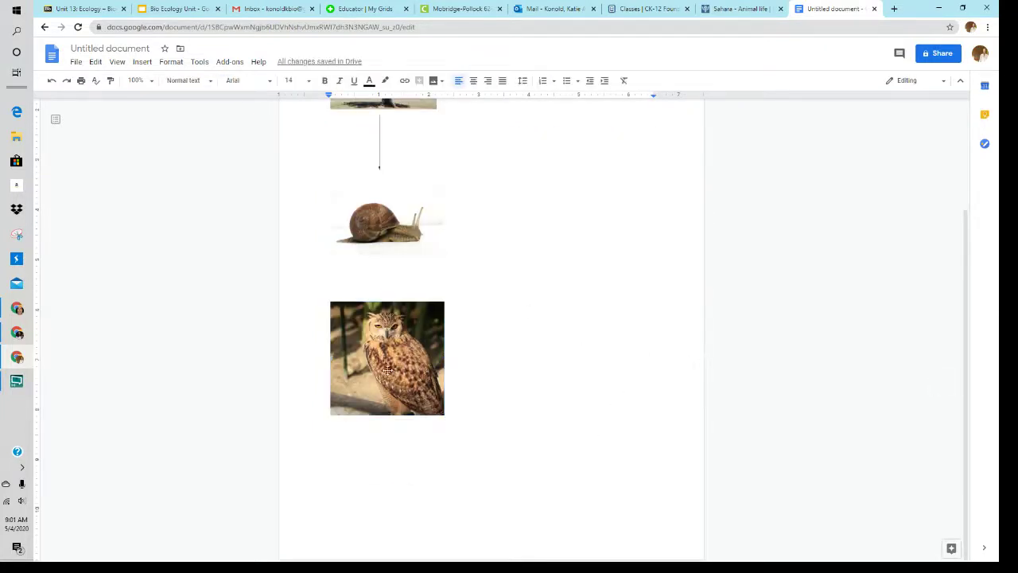
double_click(360, 274)
click(140, 62)
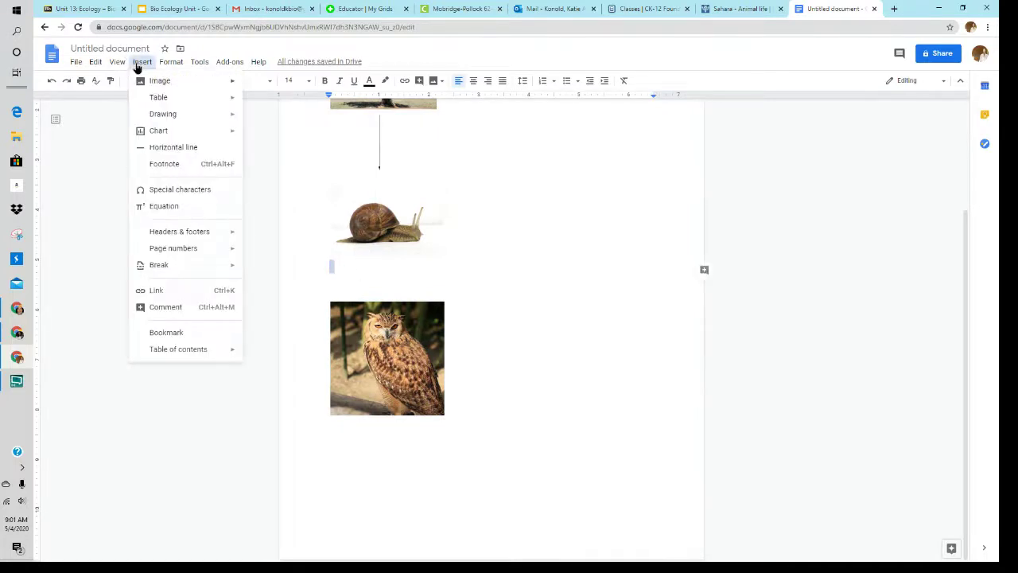
mouse_move(175, 115)
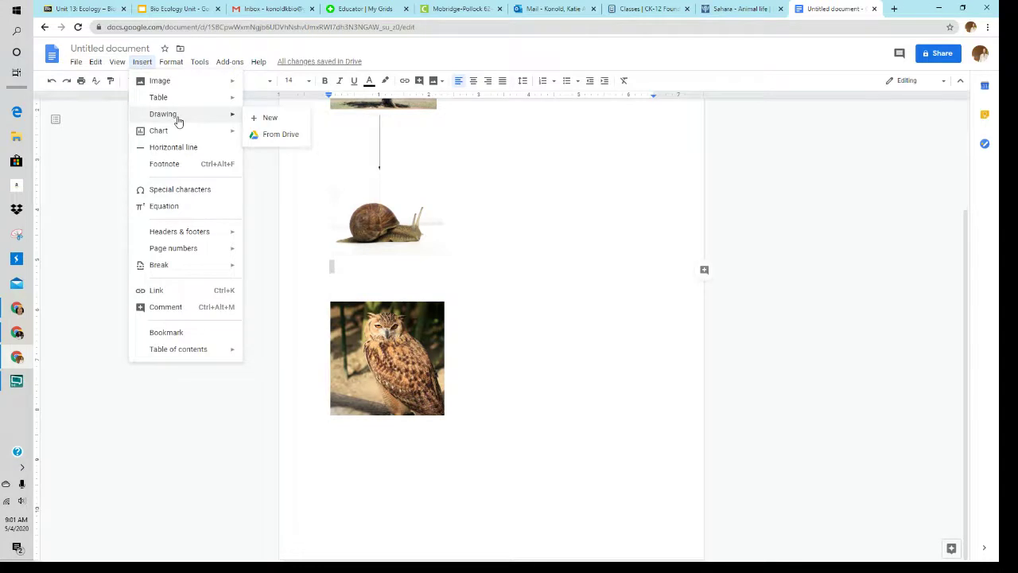
click(278, 121)
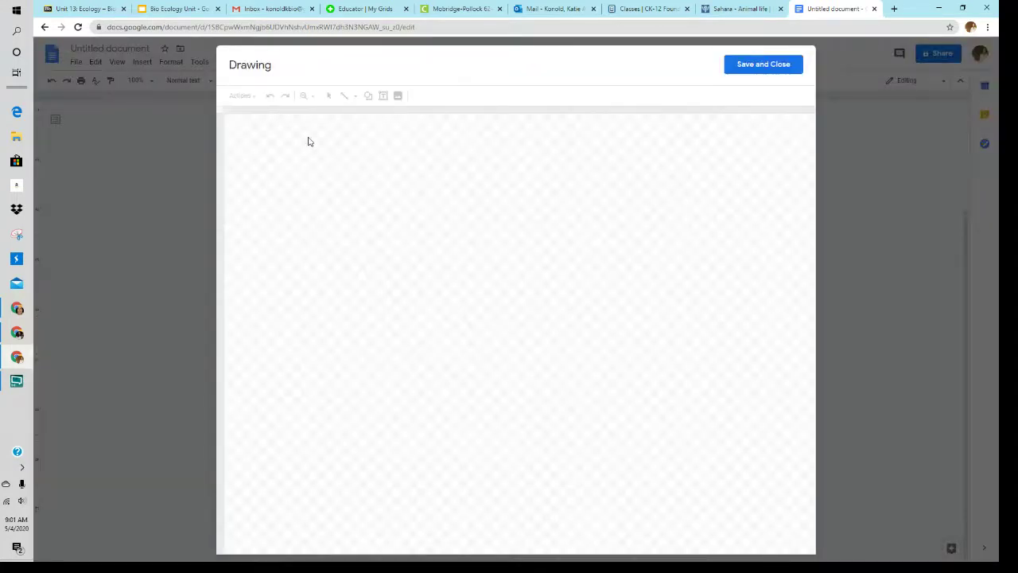
click(354, 96)
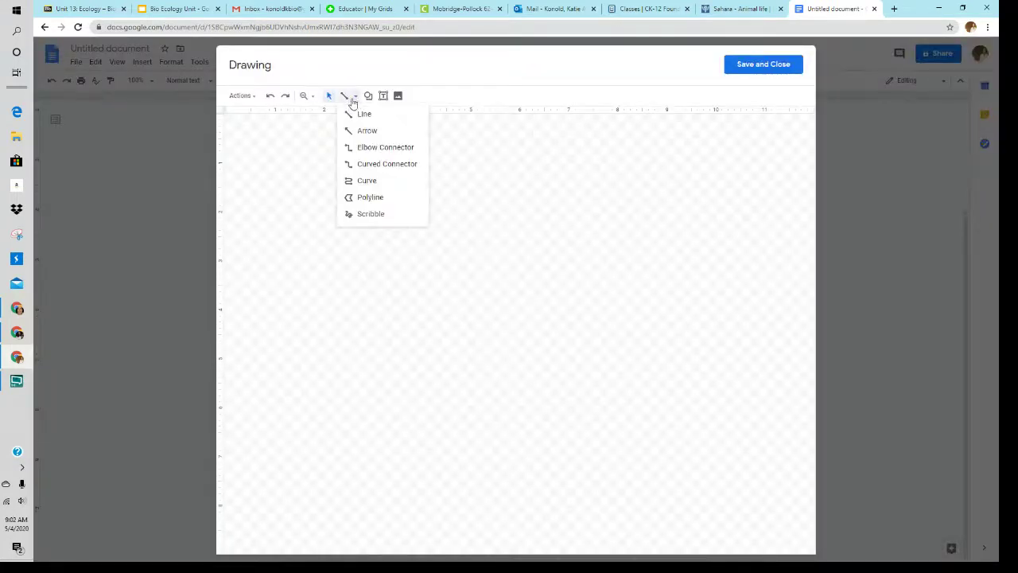
click(364, 132)
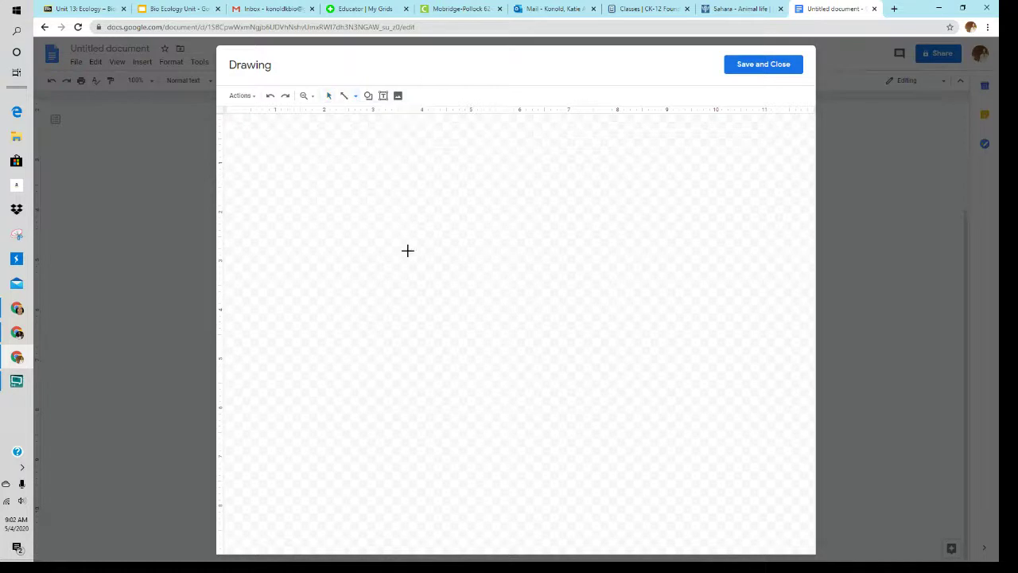
drag(432, 176, 435, 258)
click(775, 63)
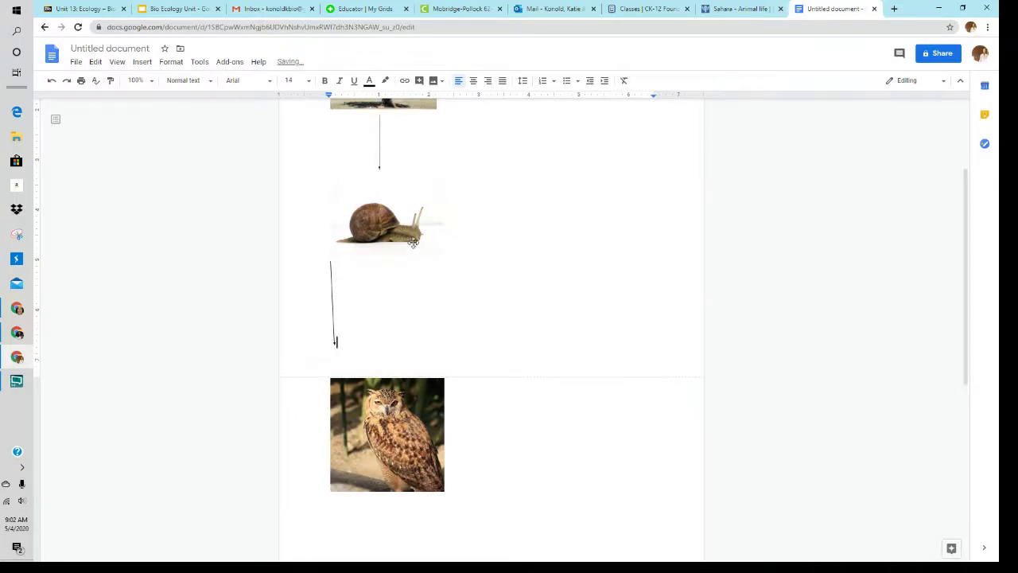
Shorten the arrow so it fits the gap between snail and owl.
click(332, 307)
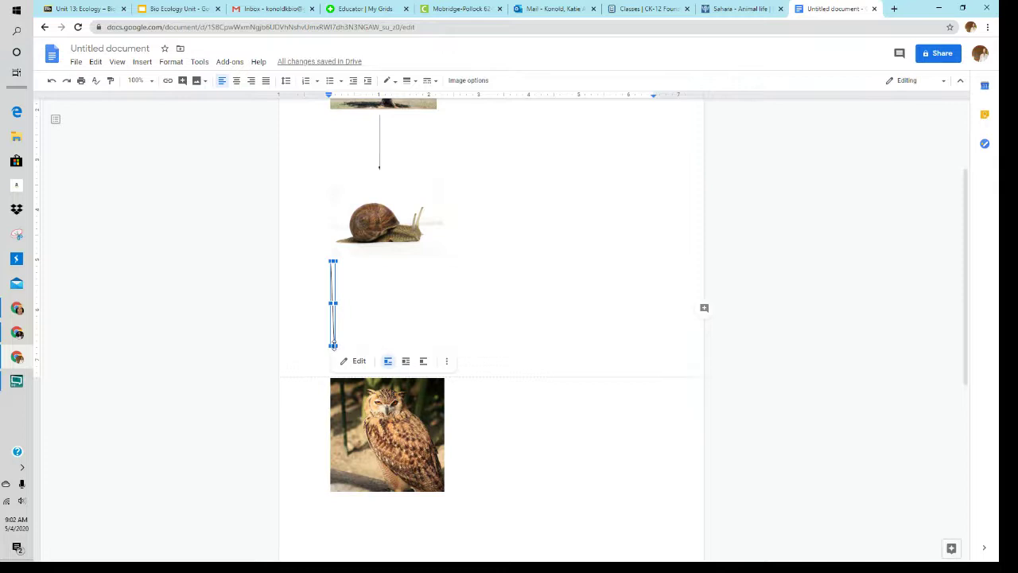
drag(333, 345, 342, 322)
click(435, 290)
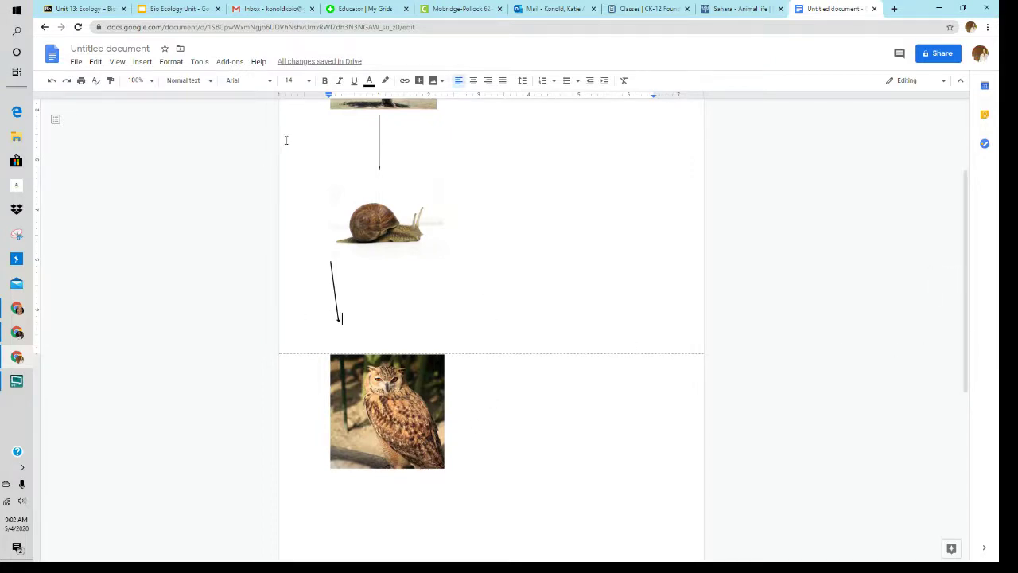
On a new line below the owl, insert a drawing of a curved connector sloping down rightward.
click(522, 469)
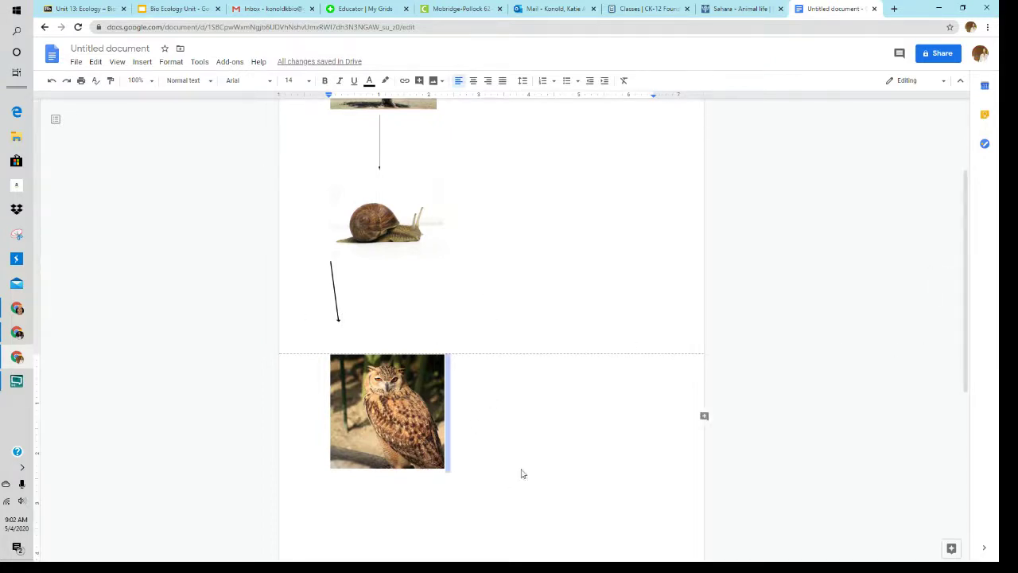
key(Return)
click(141, 62)
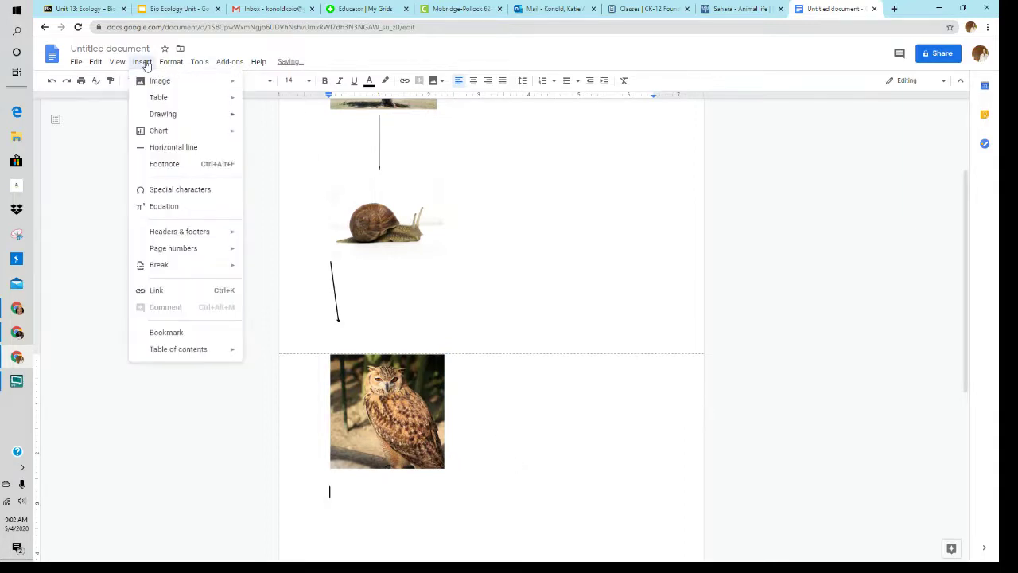
mouse_move(182, 115)
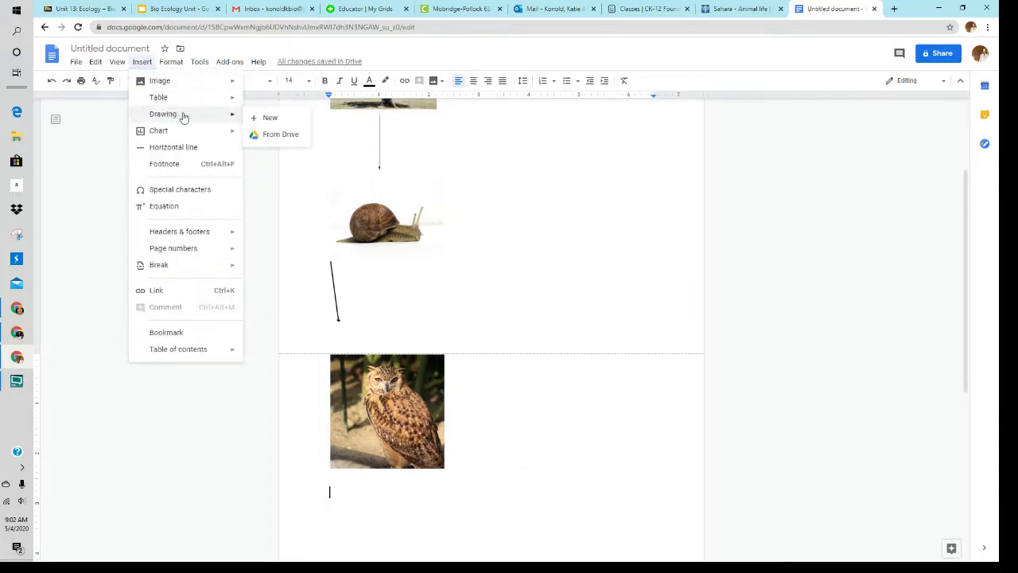
click(256, 119)
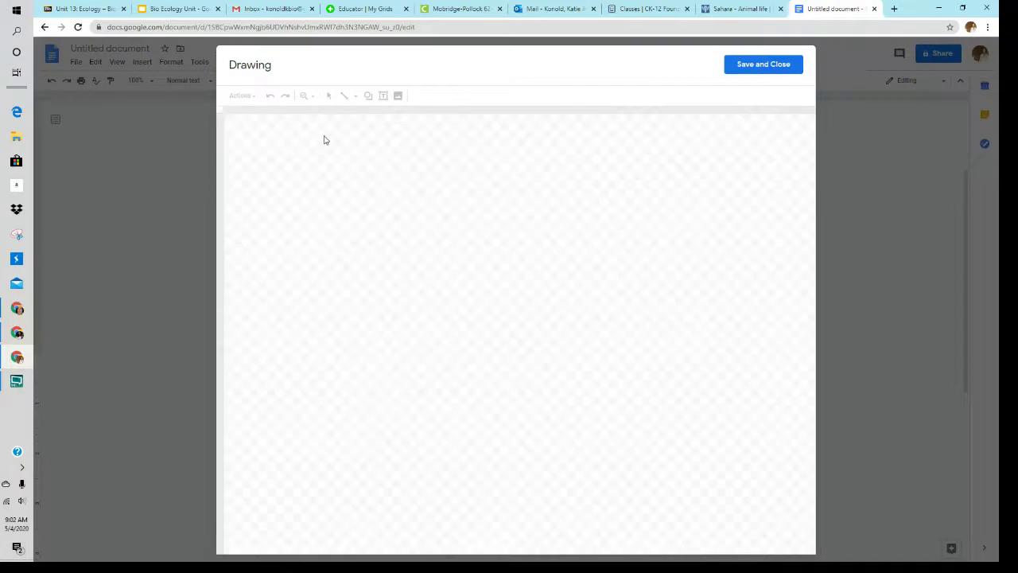
click(352, 97)
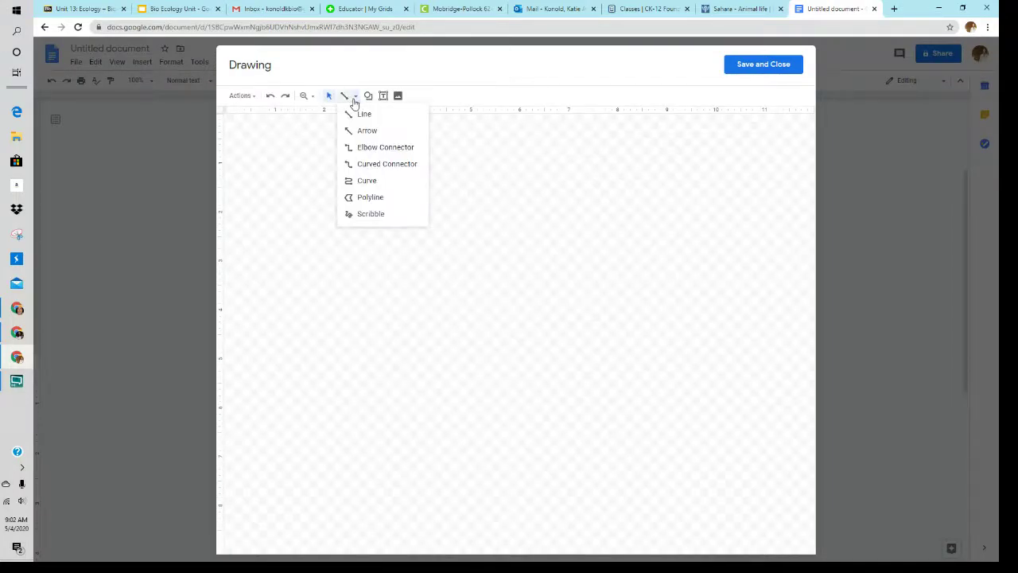
click(380, 165)
mouse_move(389, 198)
mouse_down()
mouse_move(443, 223)
mouse_move(446, 265)
mouse_move(471, 283)
mouse_up()
click(770, 65)
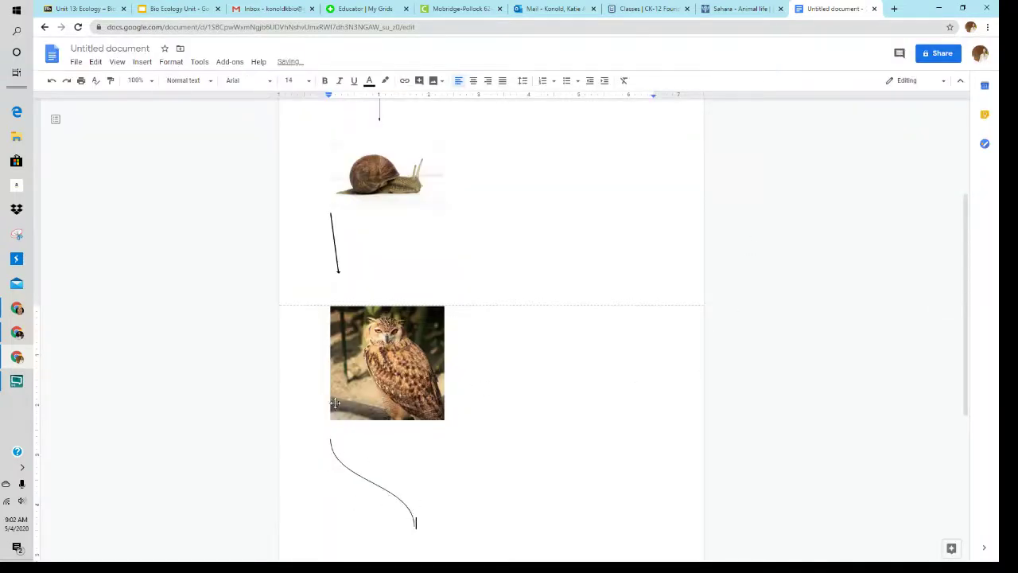
Add a blank line, close the parenting newsletter popup on Britannica, then go to Unit 13: Ecology.
key(Return)
click(730, 10)
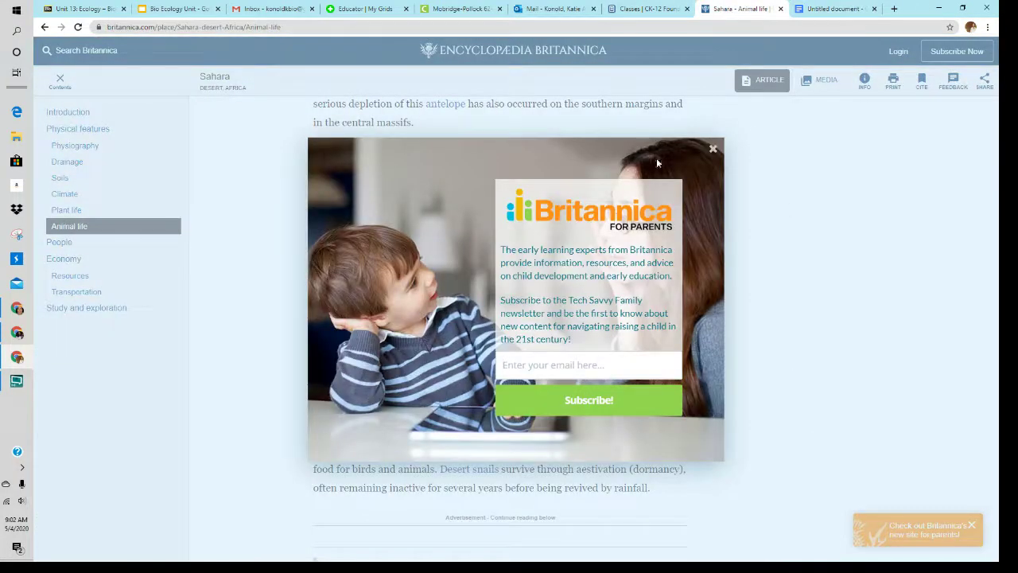
click(714, 153)
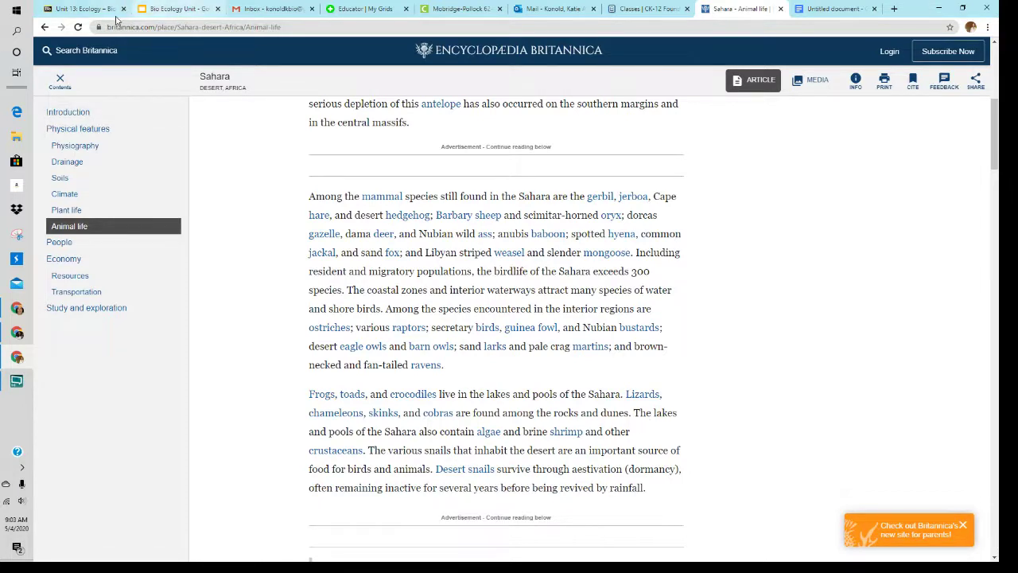
click(89, 9)
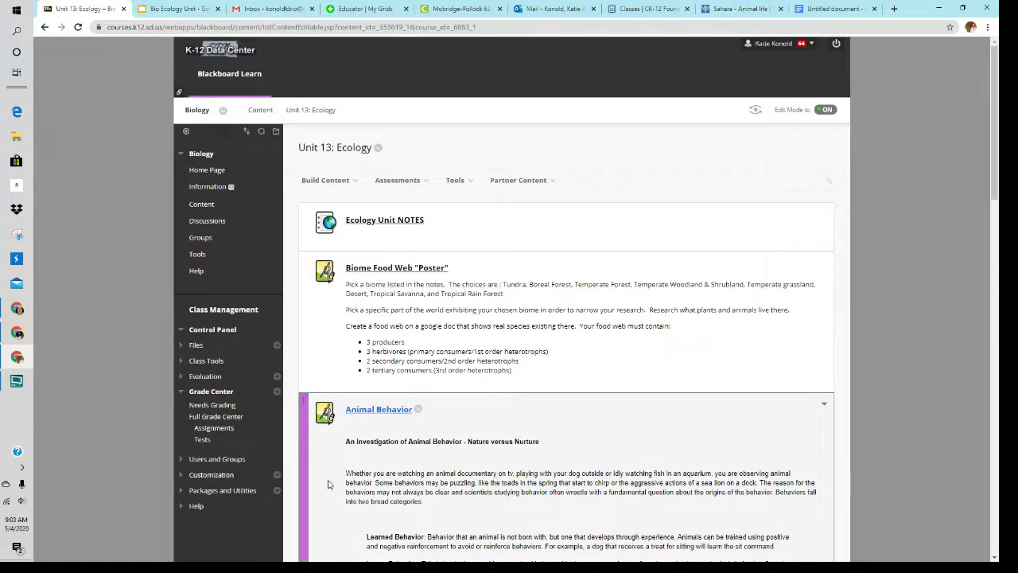
Review the Biome Food Web "Poster" item, then go back to the food web document.
click(326, 180)
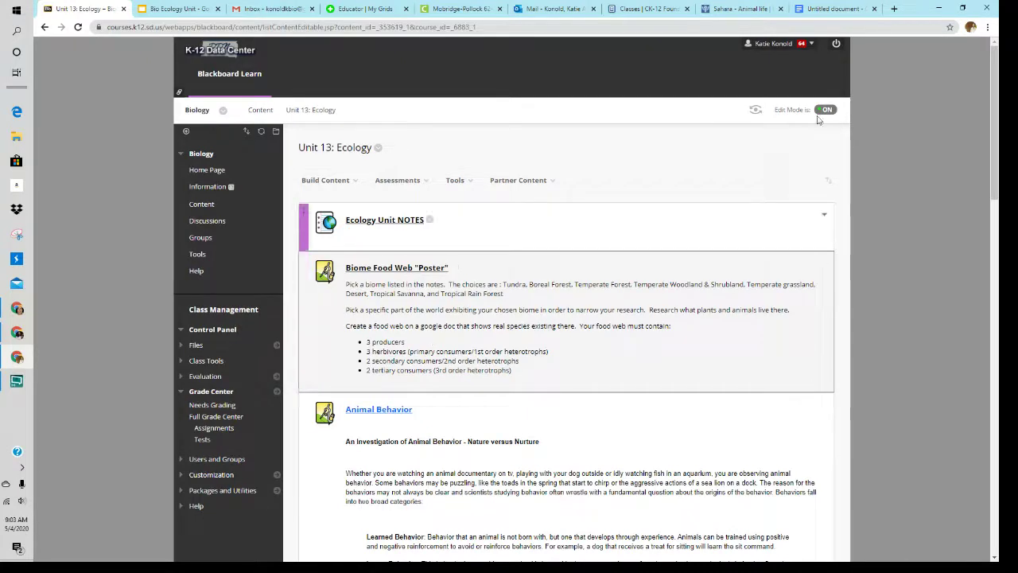
click(834, 11)
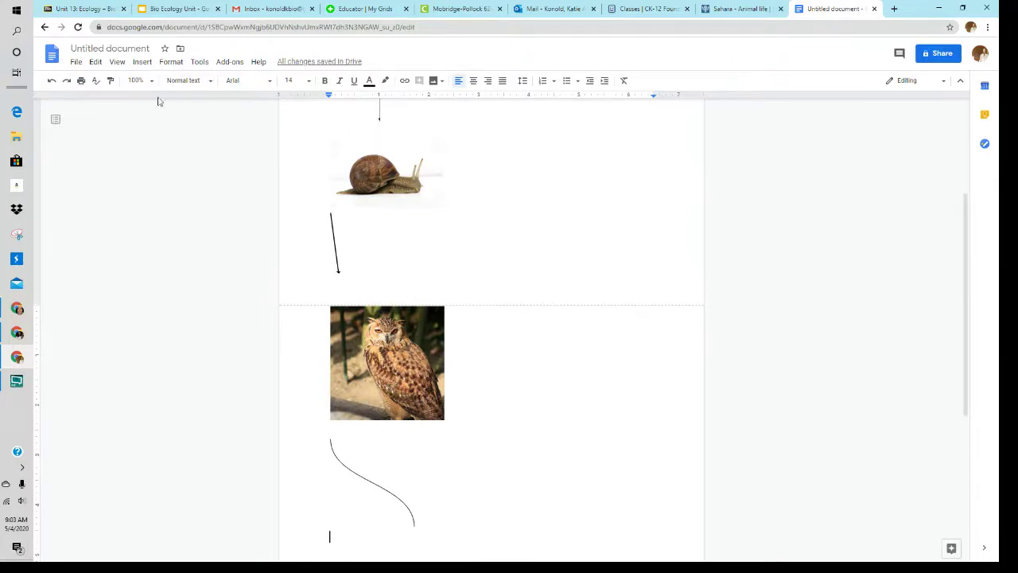
Bring the OBS Studio recorder to the front from the taskbar, over the Sahara food web document.
click(16, 381)
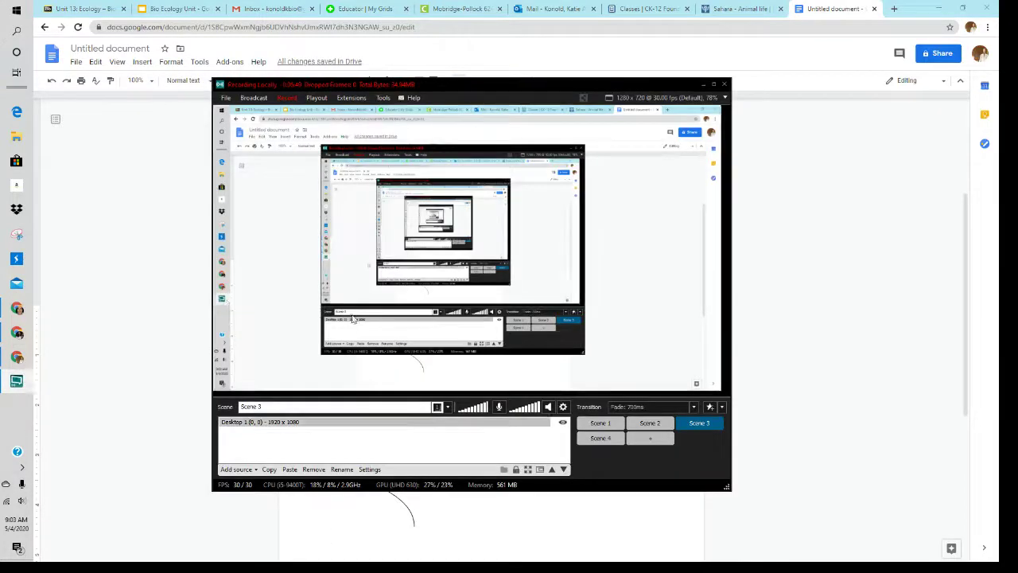